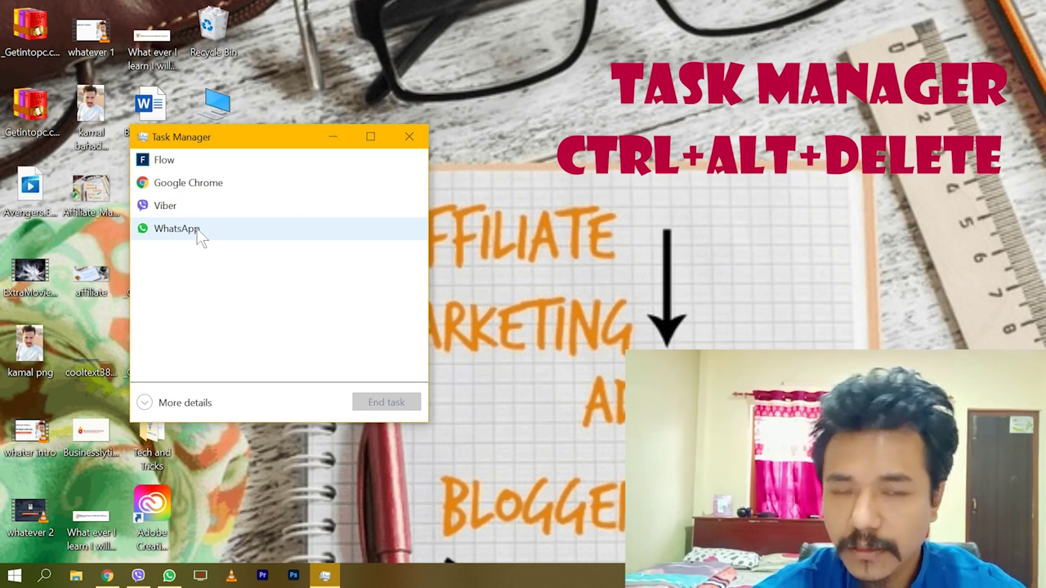
- End the WhatsApp and Viber tasks in Task Manager and close it
click(257, 238)
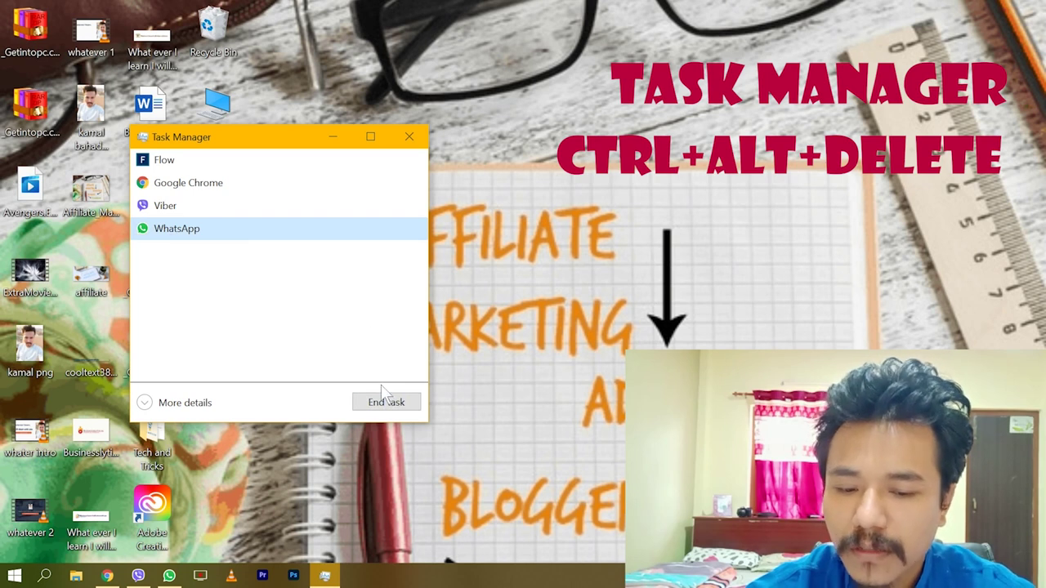
click(385, 409)
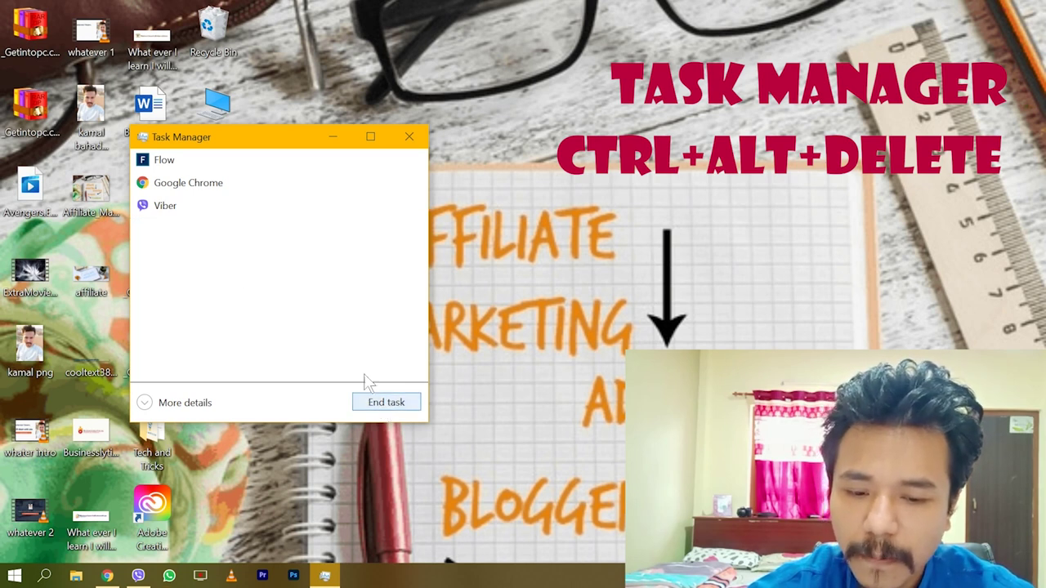
click(180, 217)
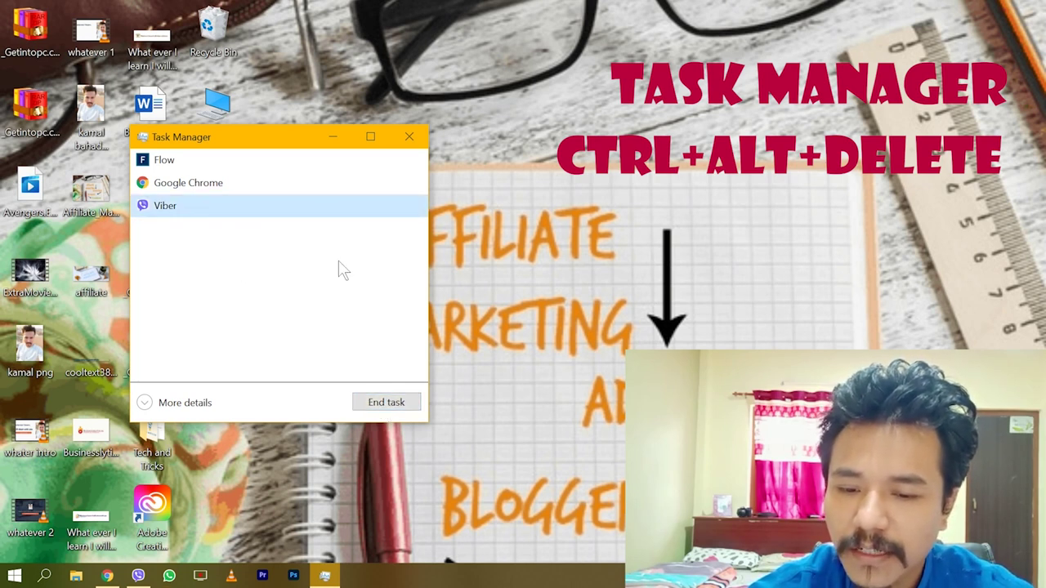
click(399, 404)
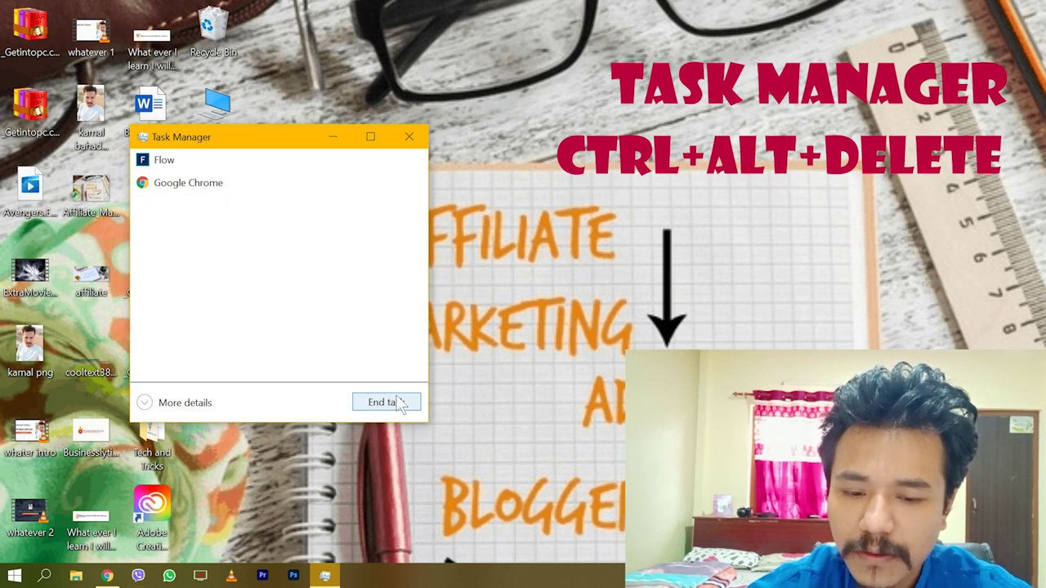
click(253, 169)
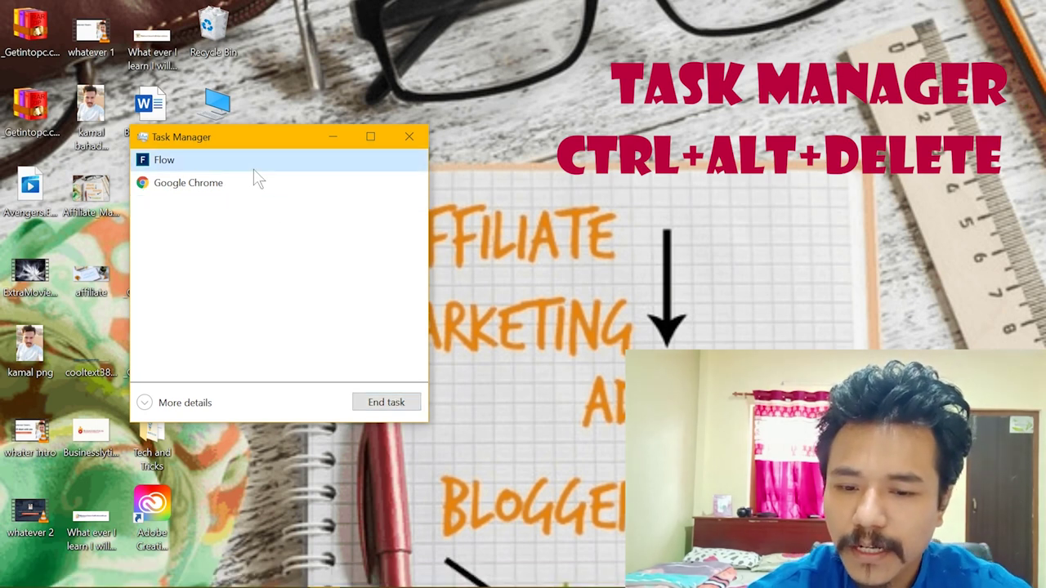
click(408, 137)
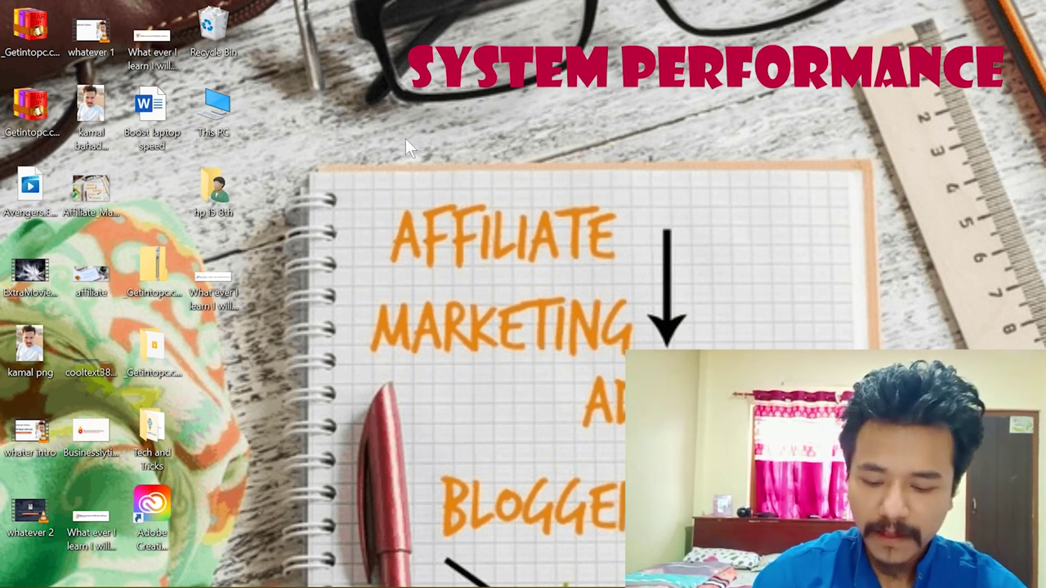
- Find and open Control Panel, and bring up its System page
key(super)
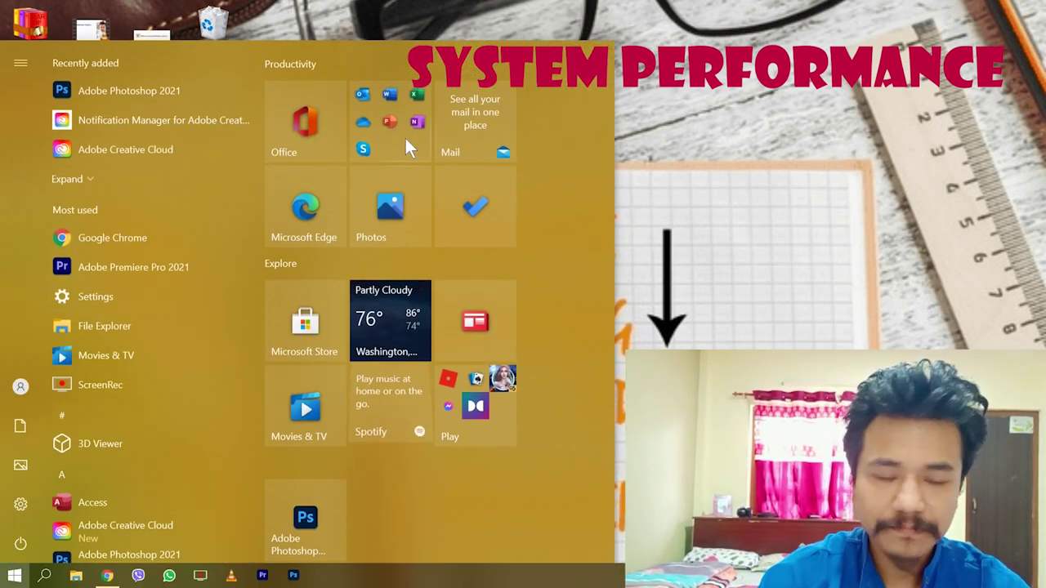
text(cont)
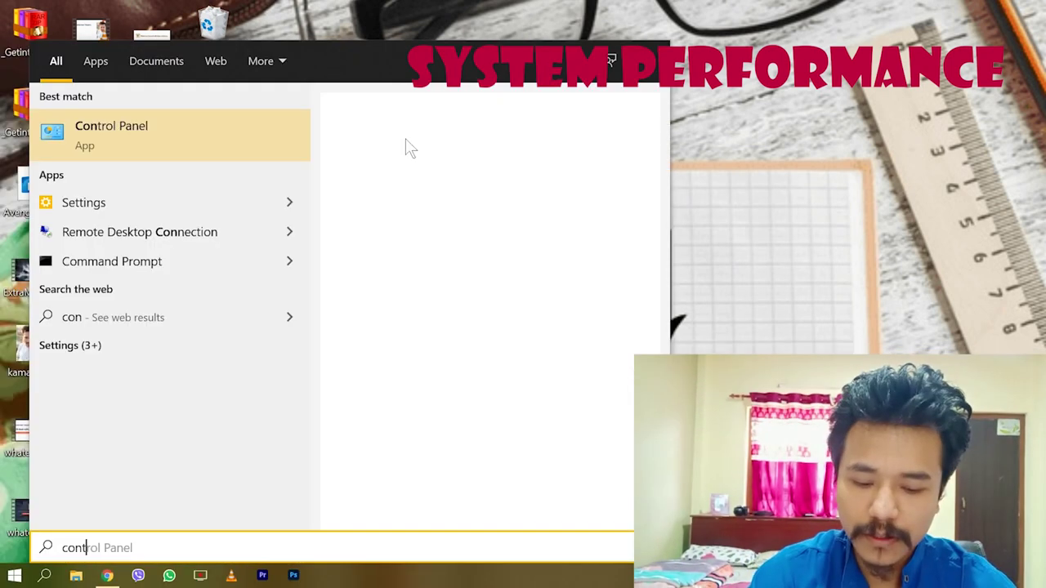
key(Return)
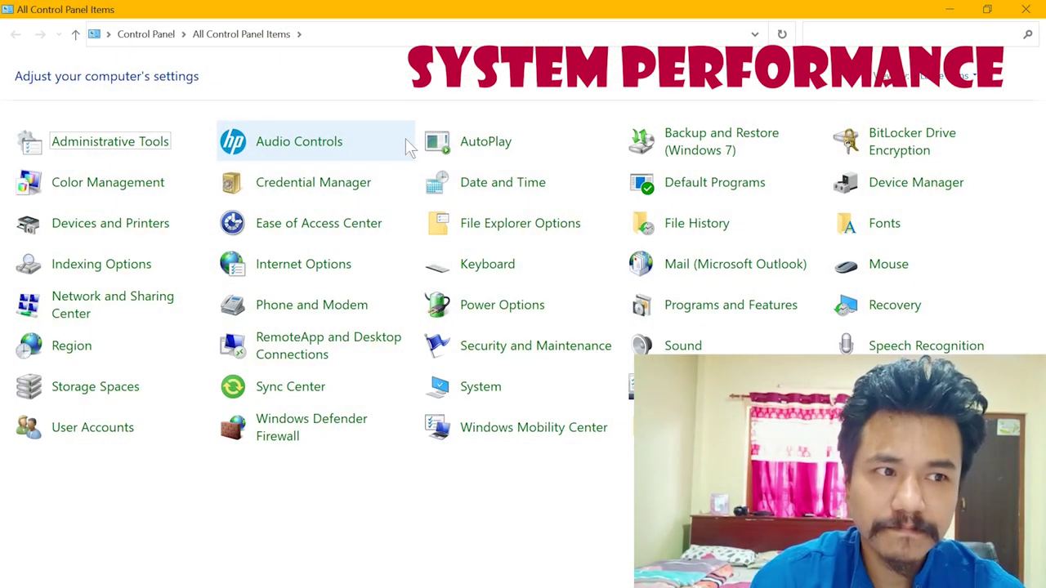
click(485, 392)
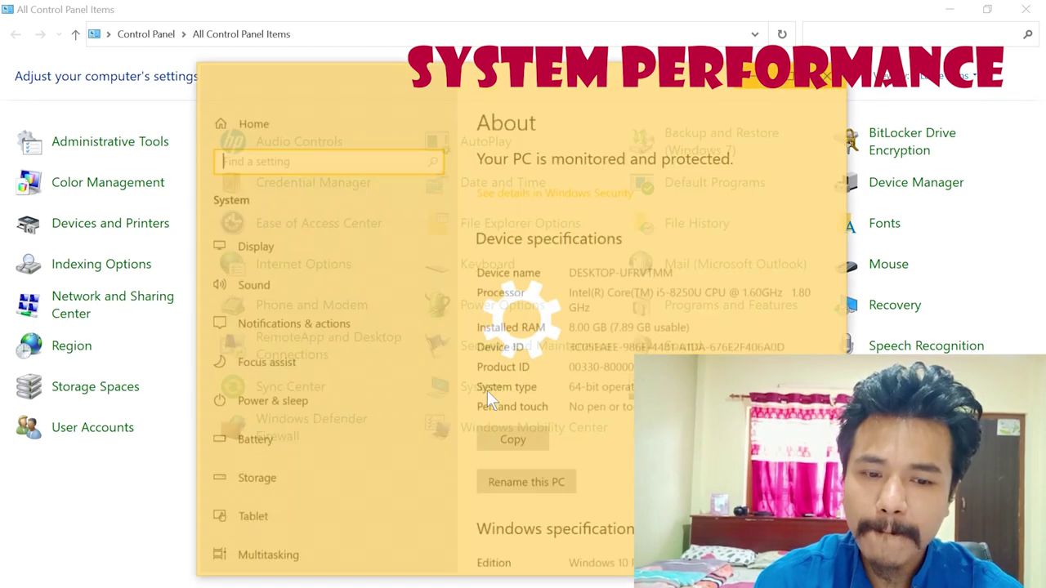
- Open the Advanced system settings from the related settings of the About page
scroll(590, 373, down, 1)
scroll(590, 374, down, 2)
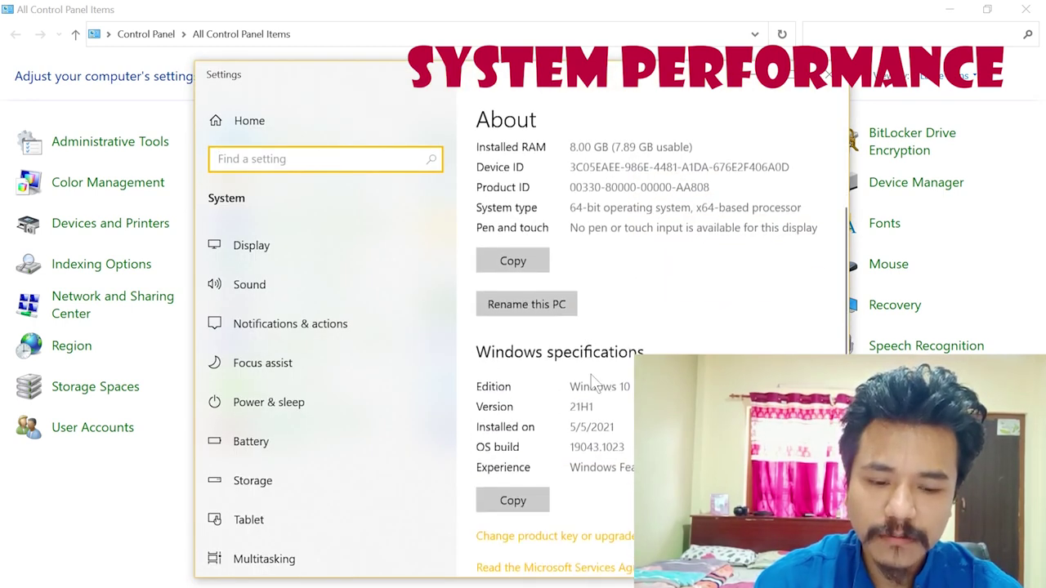
scroll(590, 376, down, 3)
scroll(553, 506, down, 3)
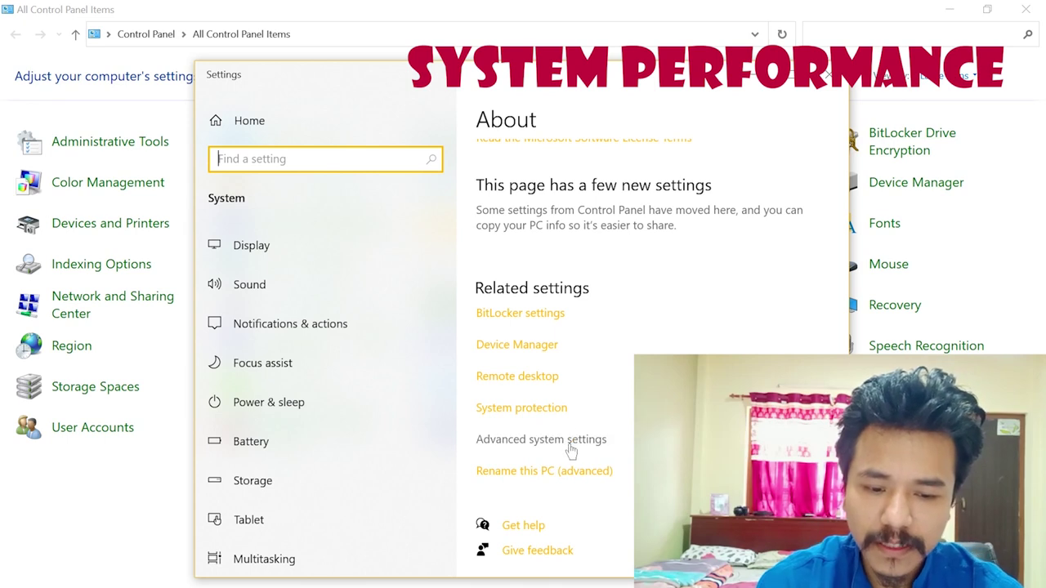
click(569, 446)
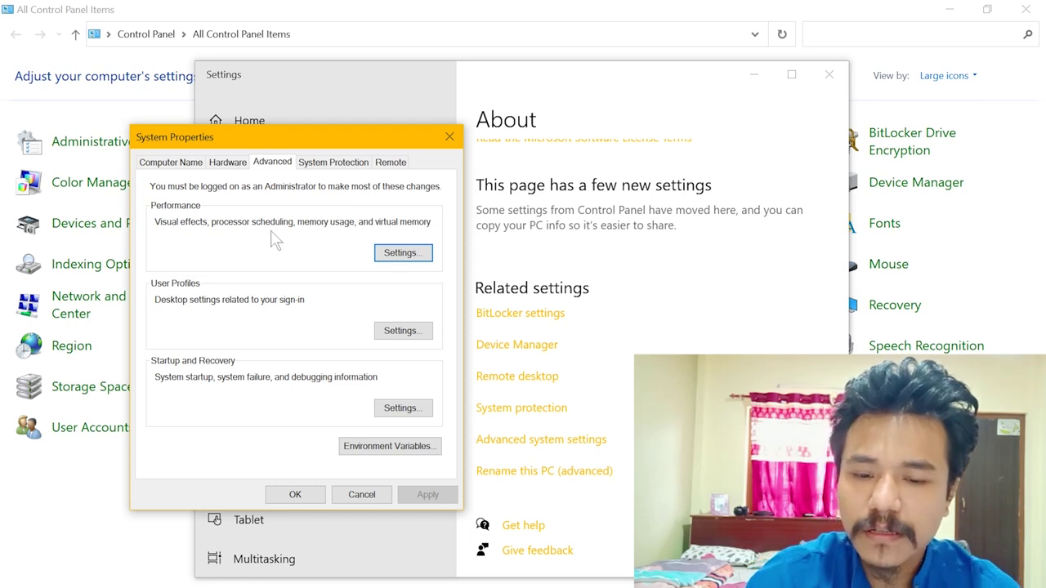
click(402, 253)
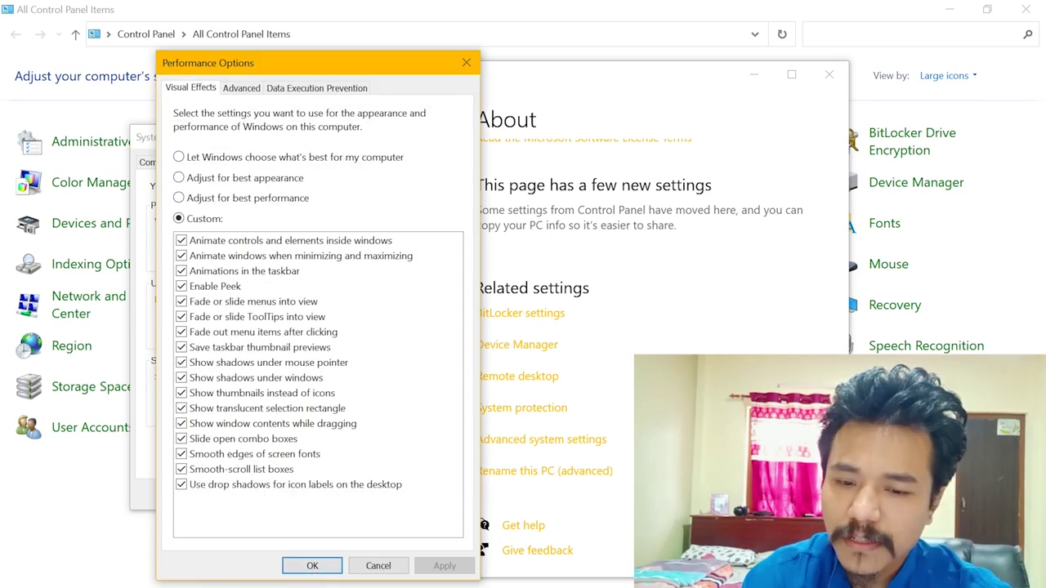
click(193, 234)
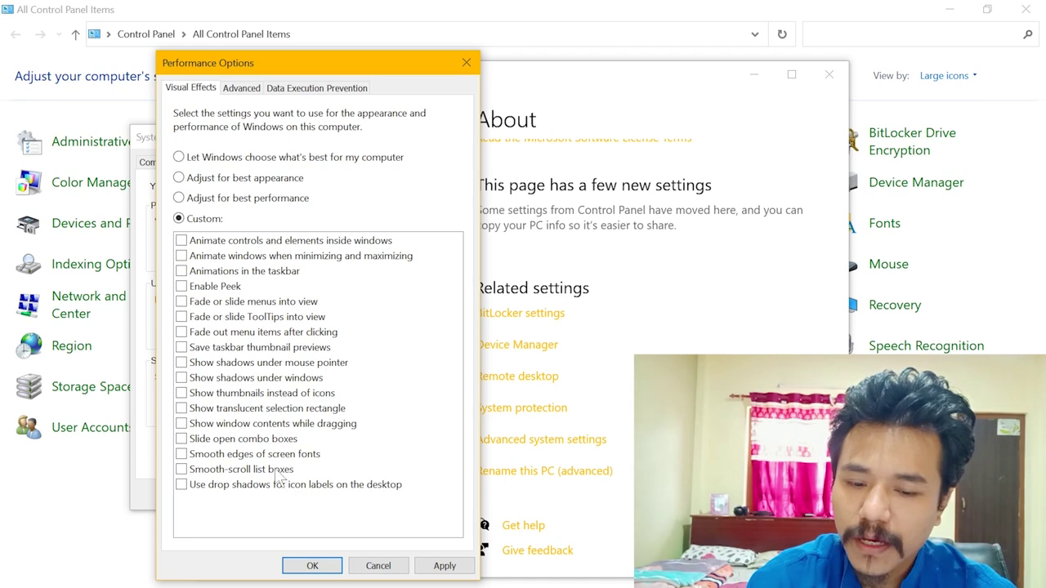
click(377, 568)
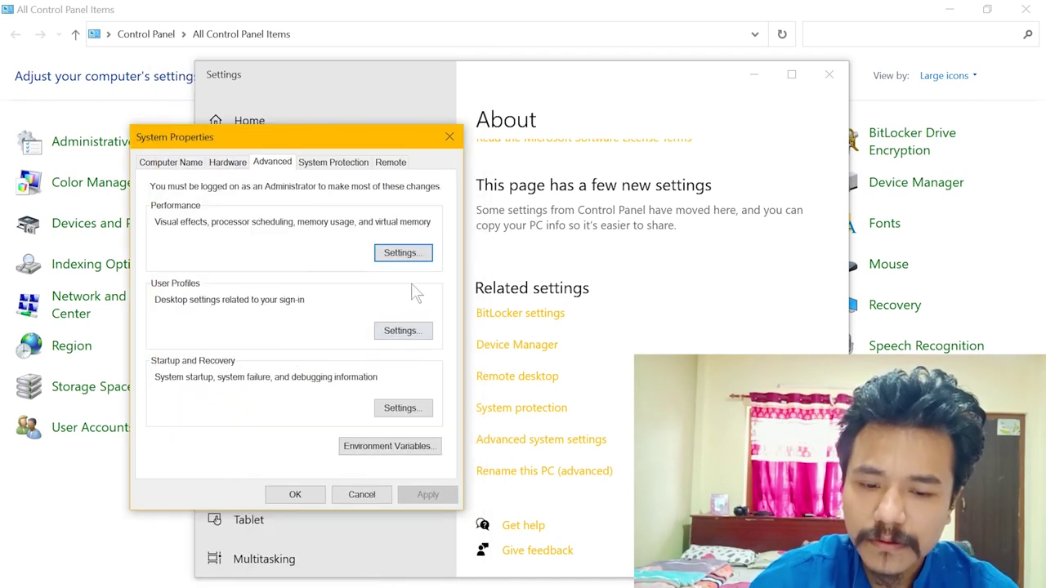
- Turn off every custom visual effect in the Performance settings, from window animations to desktop icon label shadows, and apply the change
click(419, 254)
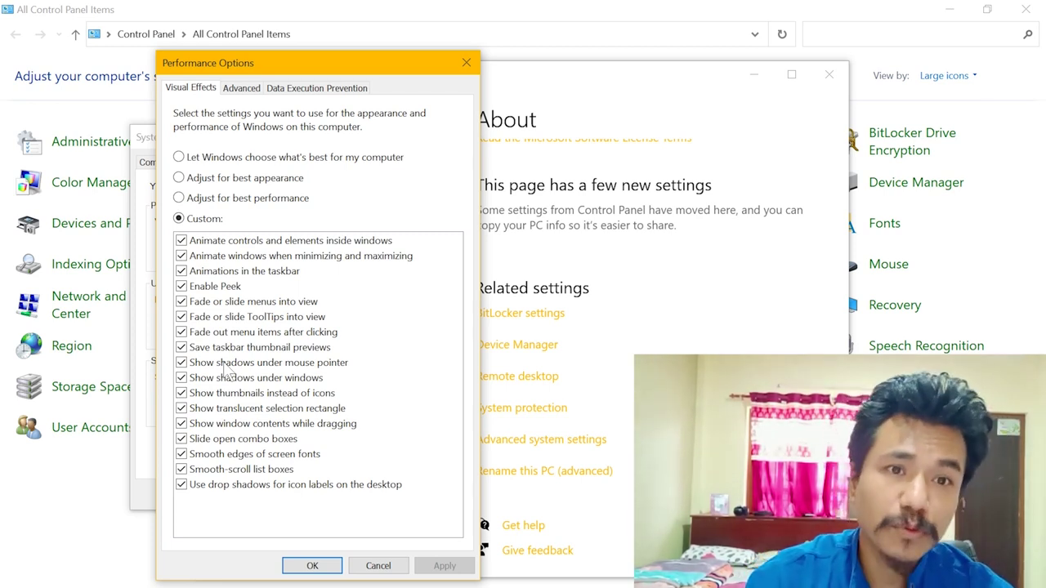
click(180, 241)
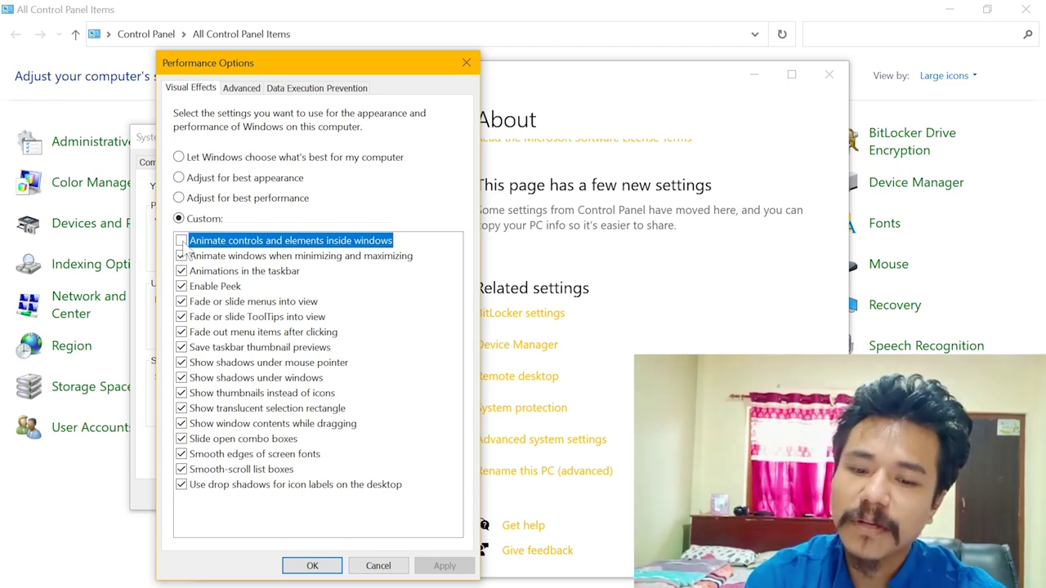
click(181, 256)
click(182, 271)
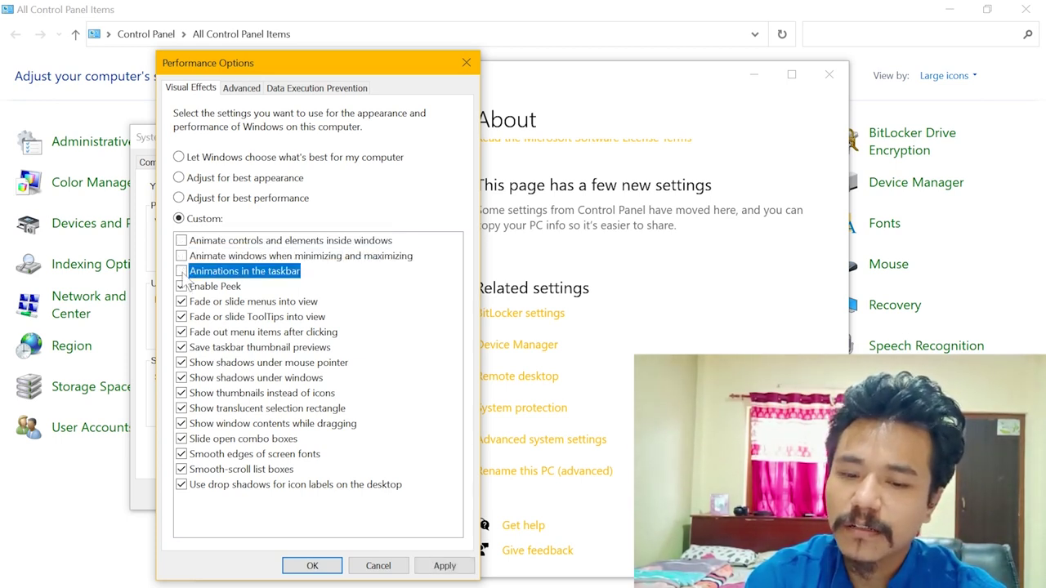
click(182, 286)
click(182, 302)
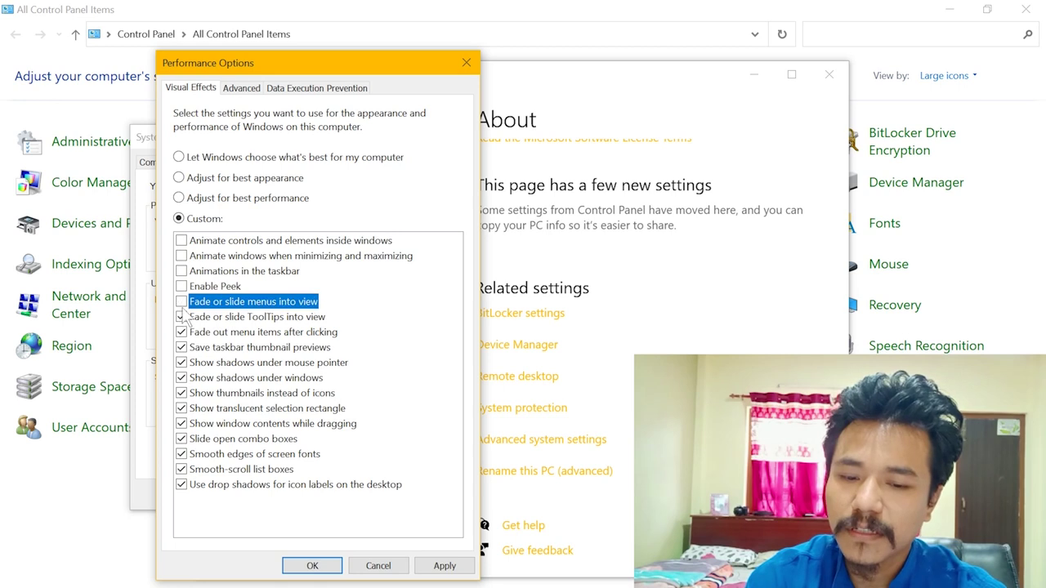
click(181, 317)
click(182, 331)
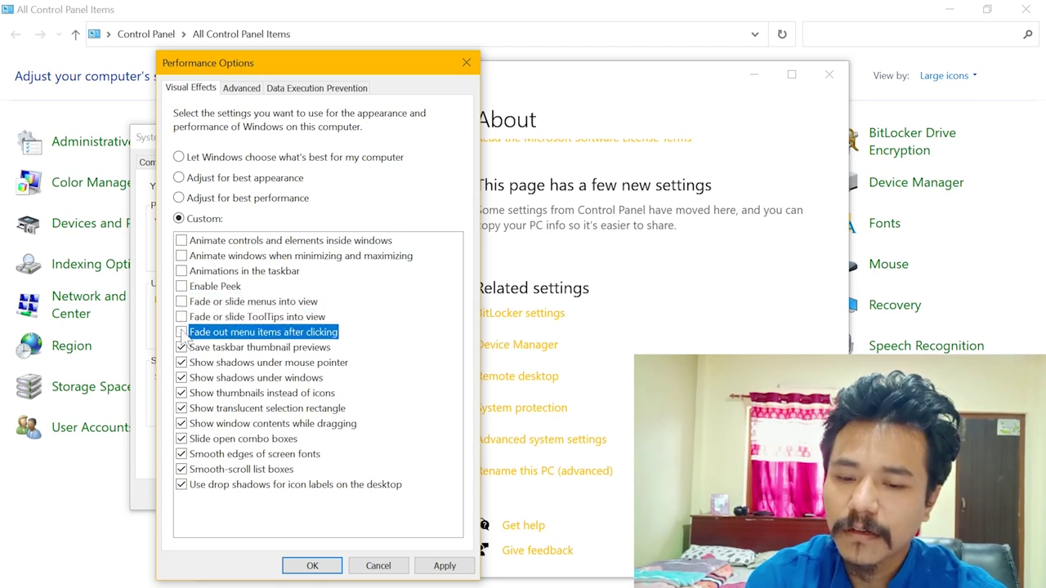
click(181, 347)
click(182, 362)
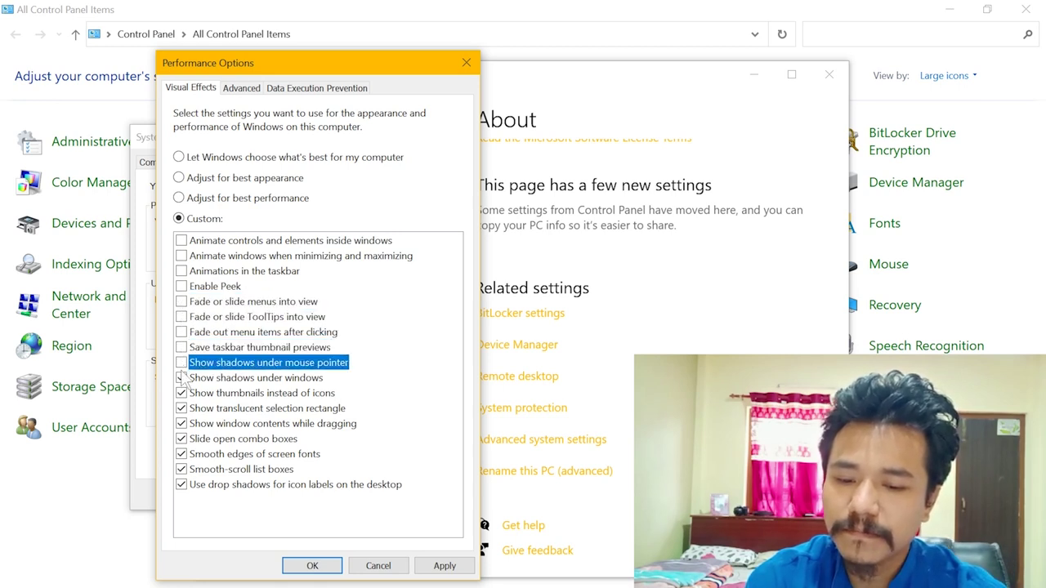
click(181, 378)
click(181, 393)
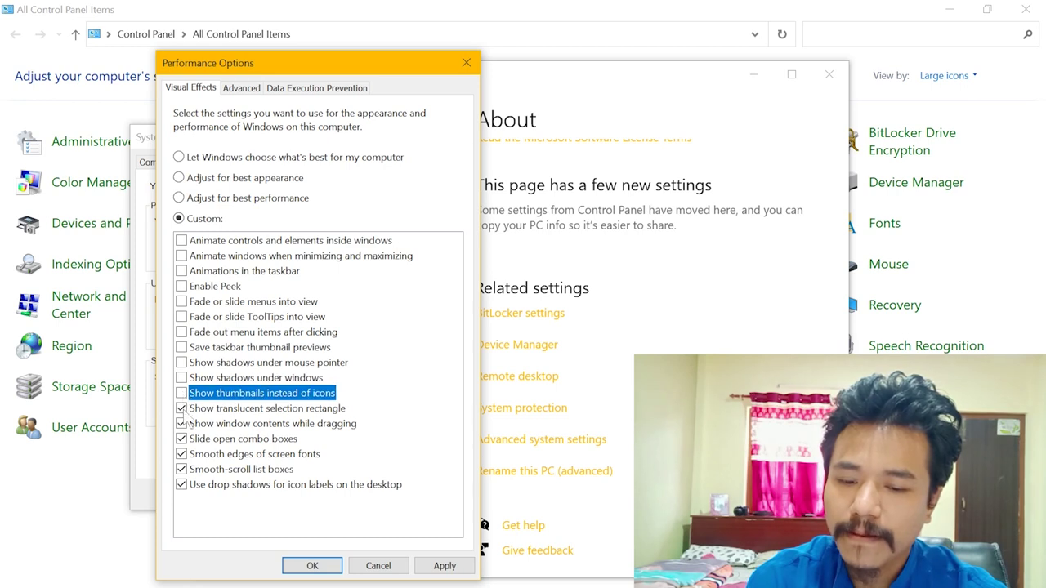
click(181, 408)
click(182, 423)
click(182, 439)
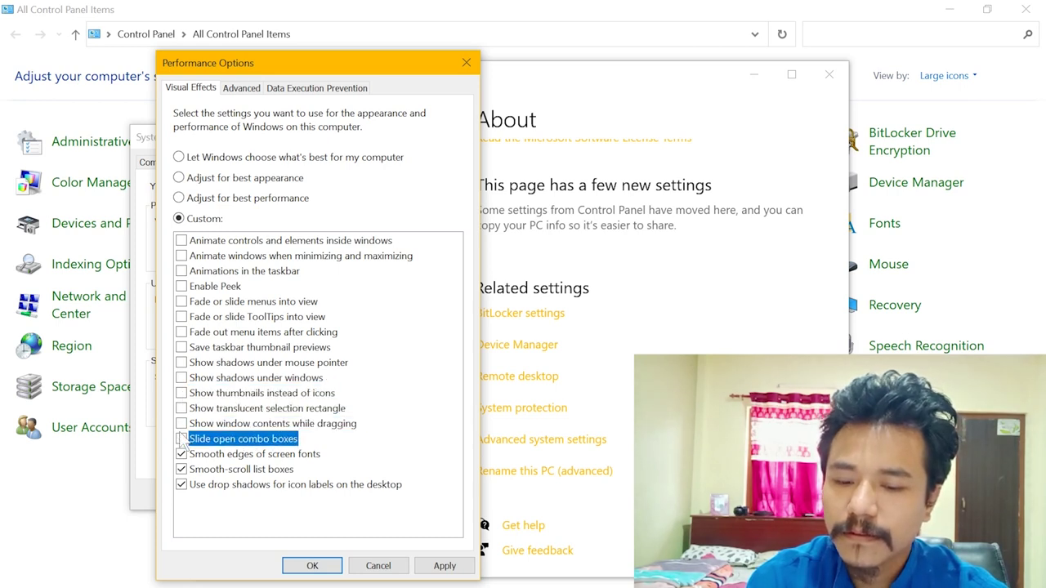
click(181, 454)
click(181, 469)
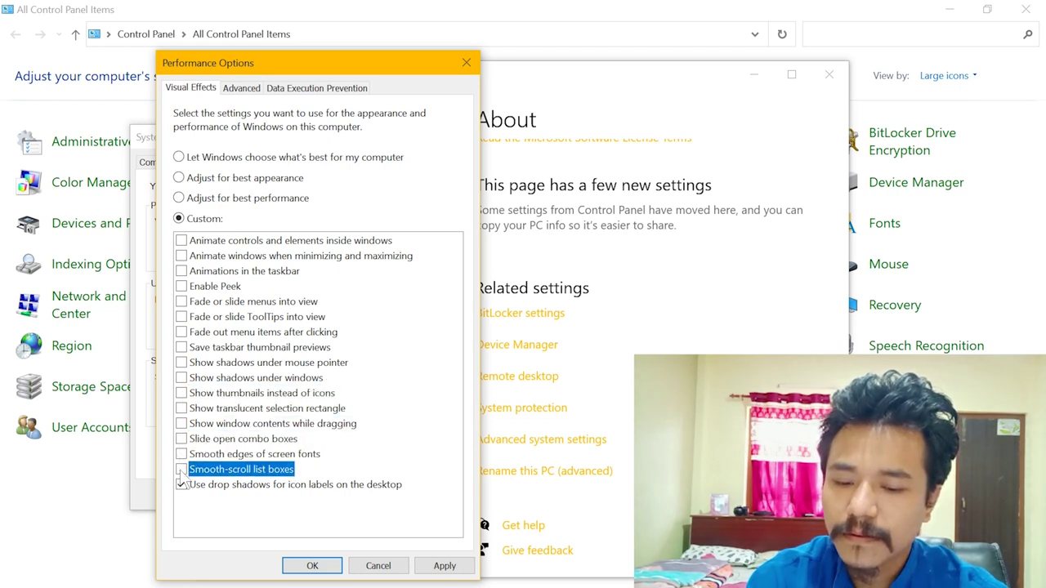
click(182, 484)
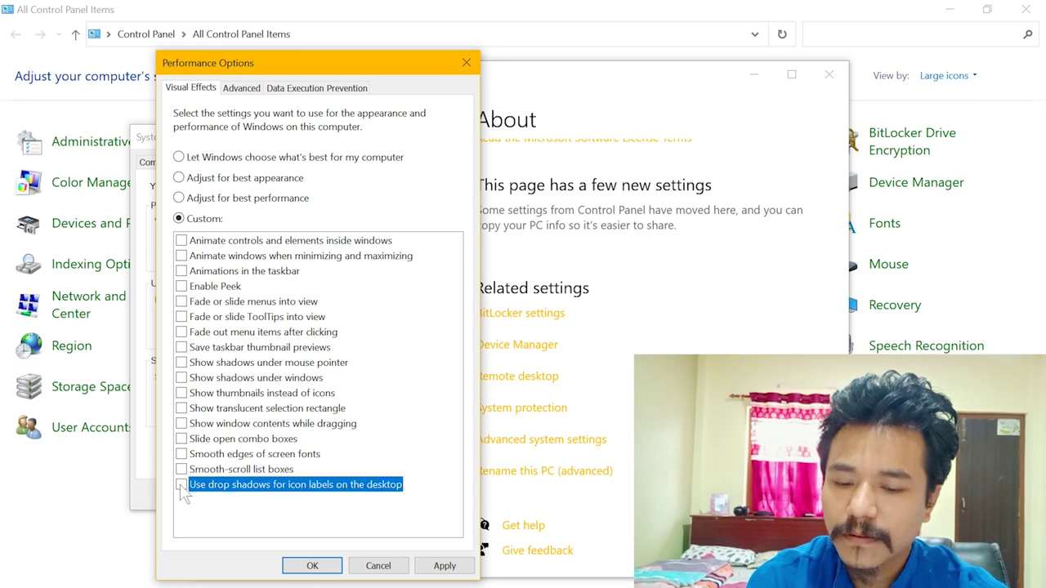
click(435, 564)
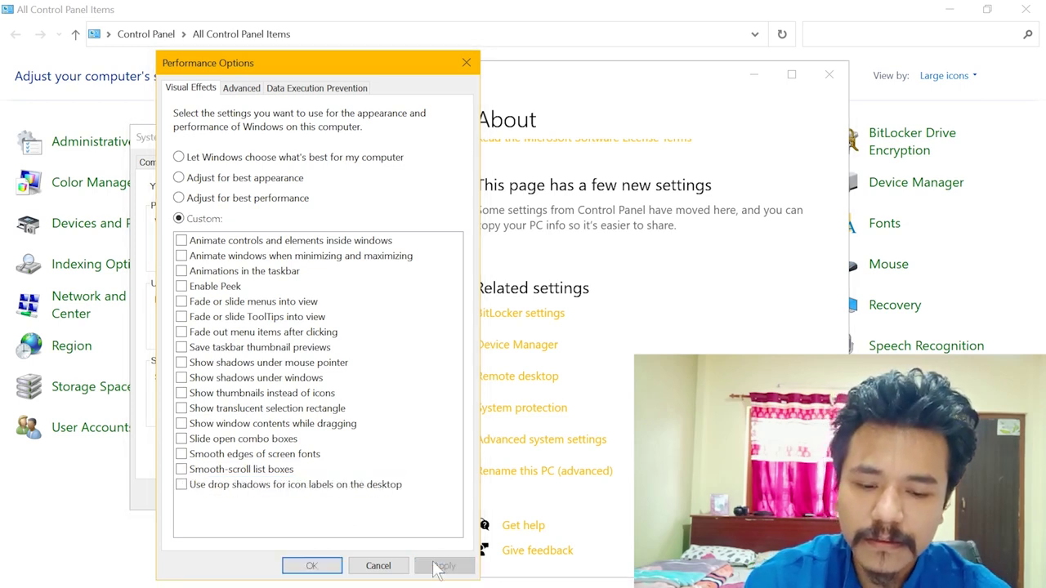
click(317, 566)
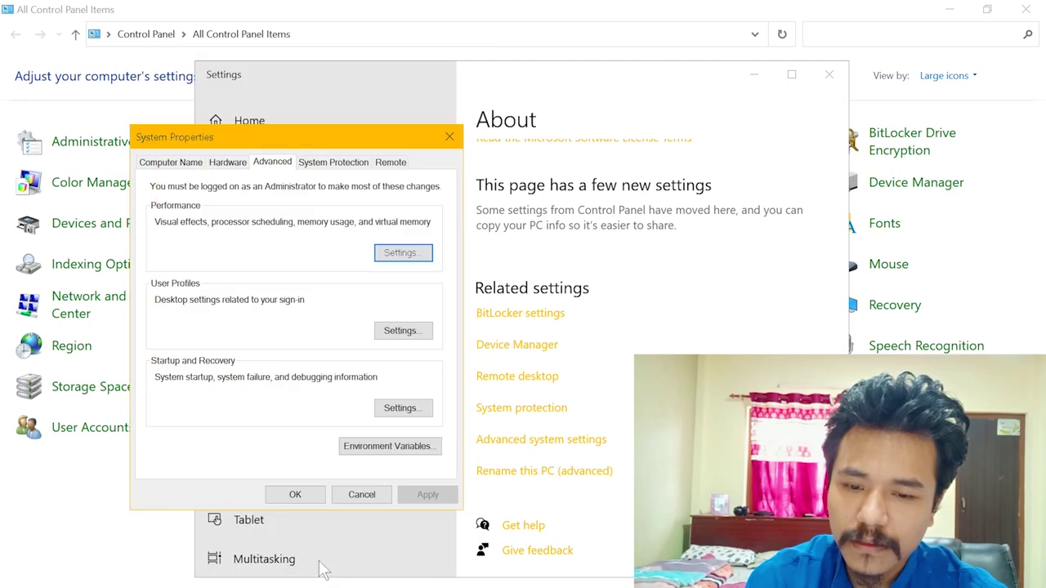
- Accept and close System Properties, and close the Settings and Control Panel windows
click(320, 495)
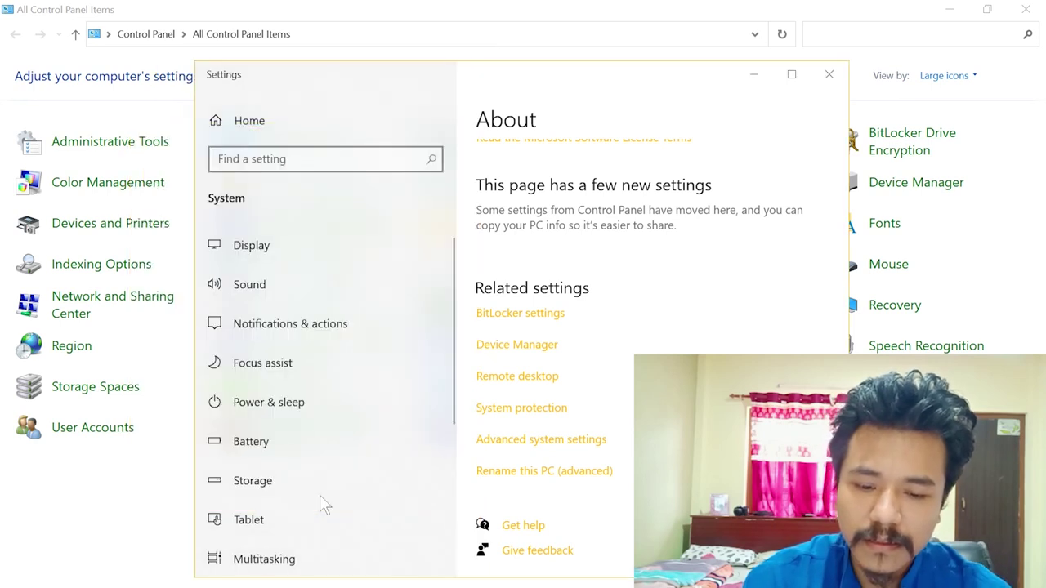
click(832, 78)
click(1025, 9)
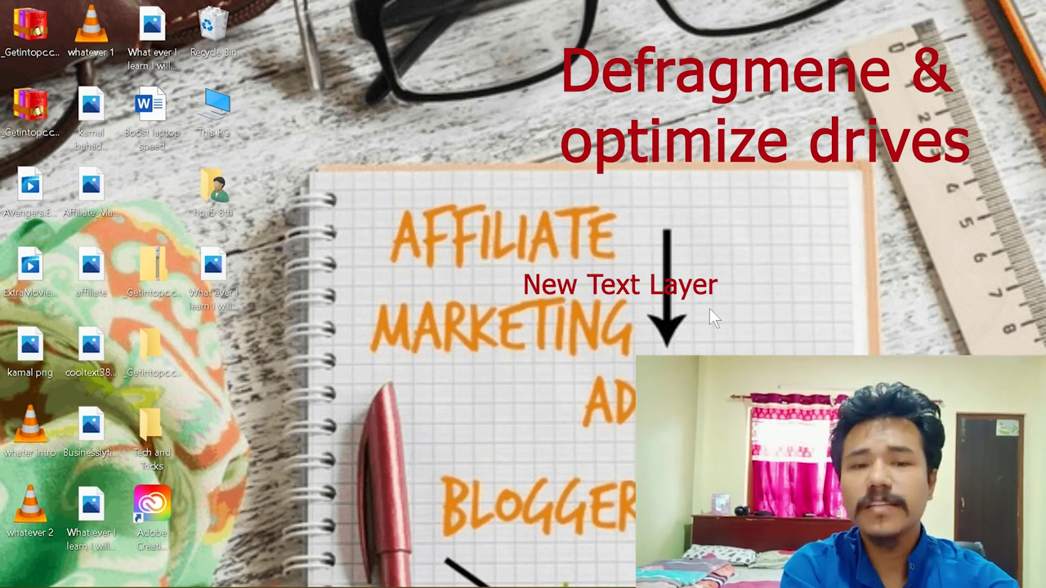
- Open Defragment and Optimize Drives and optimize the C: drive
key(super)
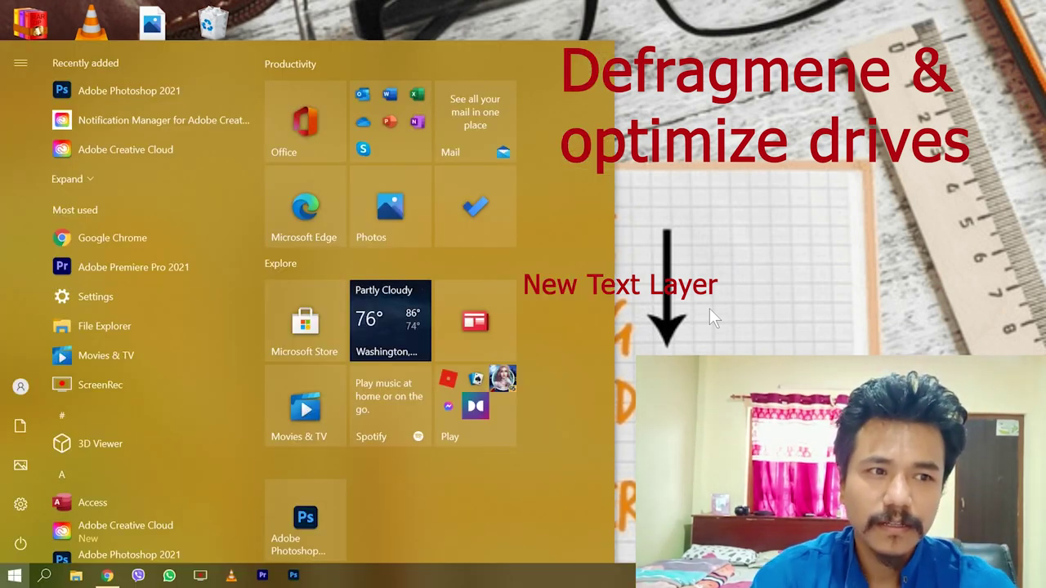
text(de)
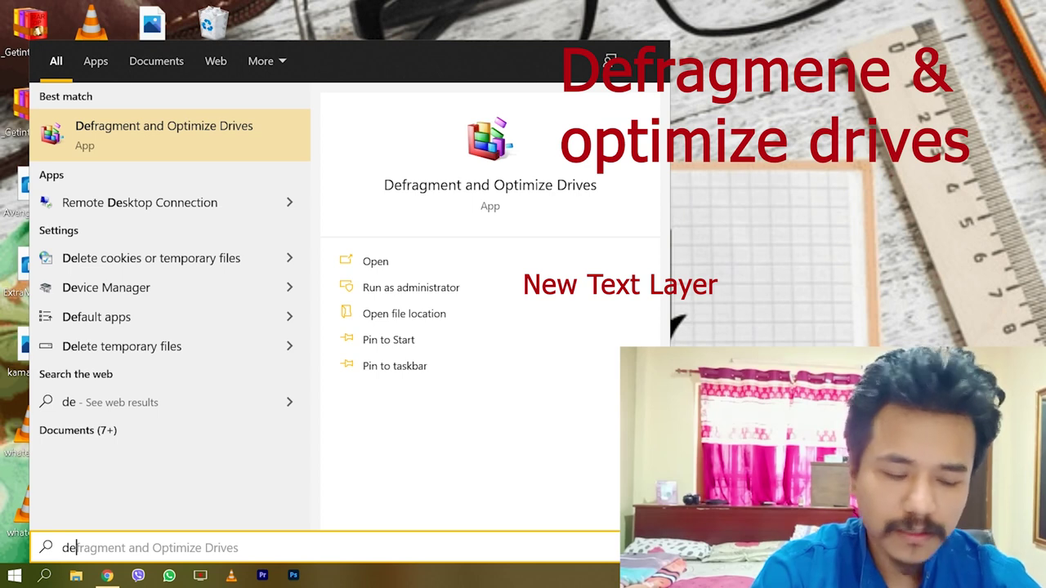
click(218, 140)
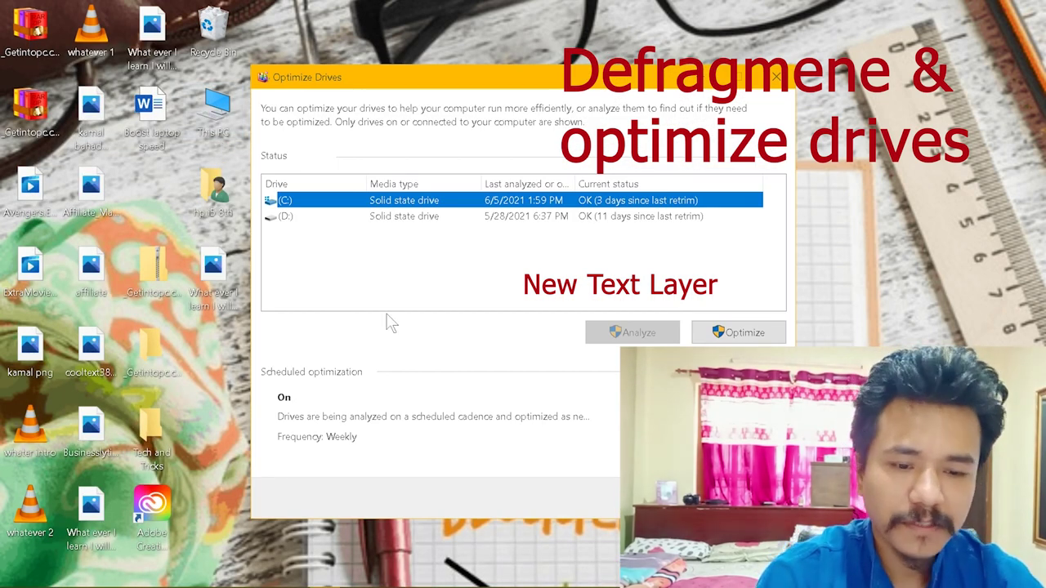
click(734, 335)
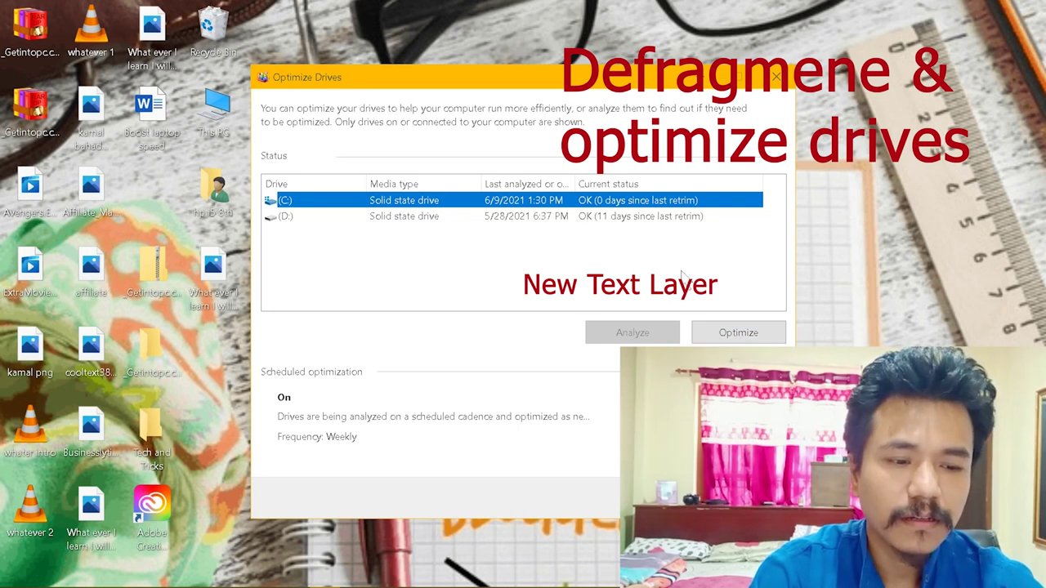
click(711, 335)
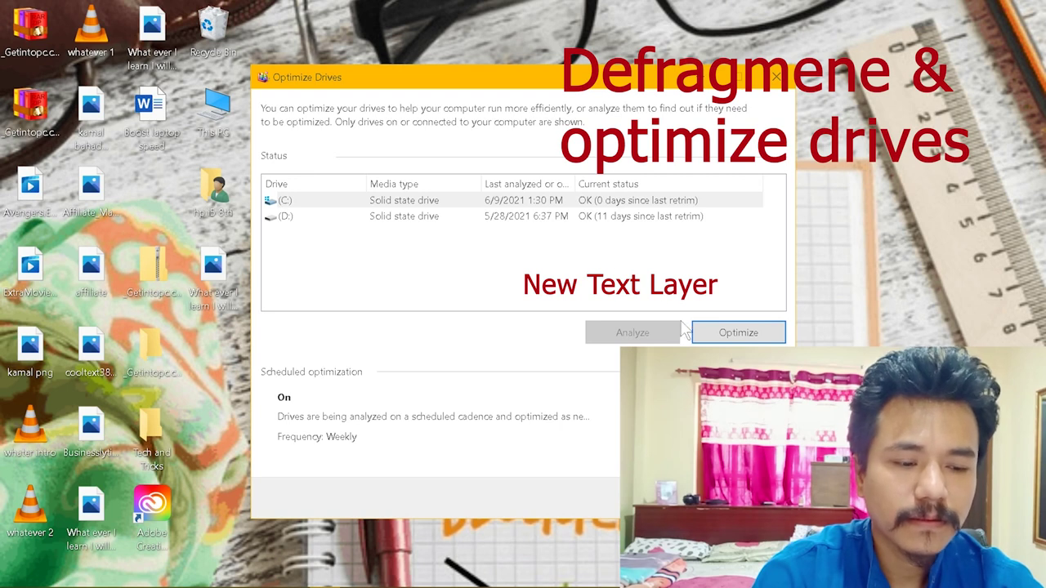
- Run the optimization for the selected C: drive once more
click(710, 337)
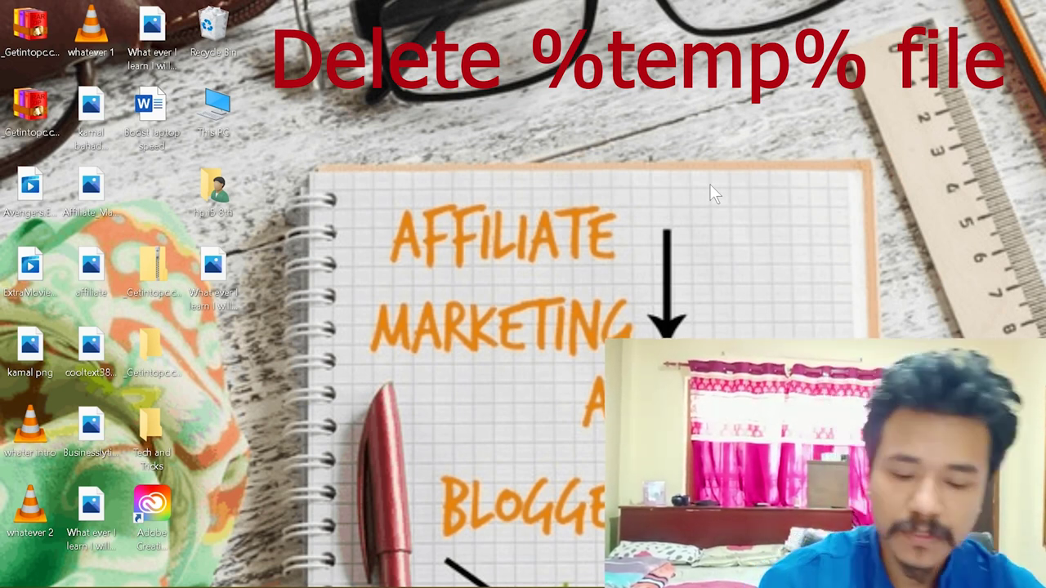
- Open the temporary files folder by running %temp% from the Run dialog, and maximize its window
key(super)
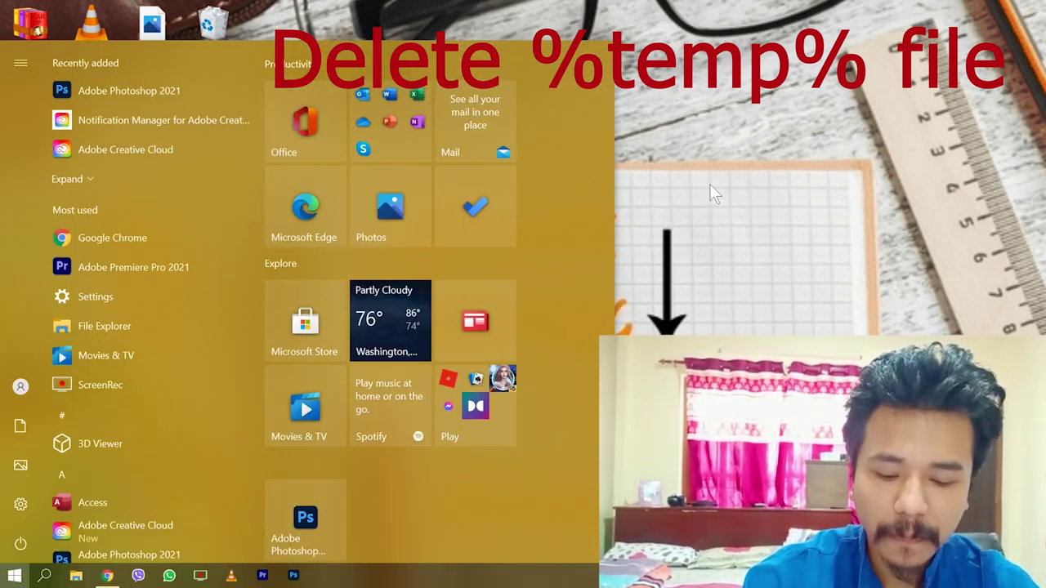
text(run)
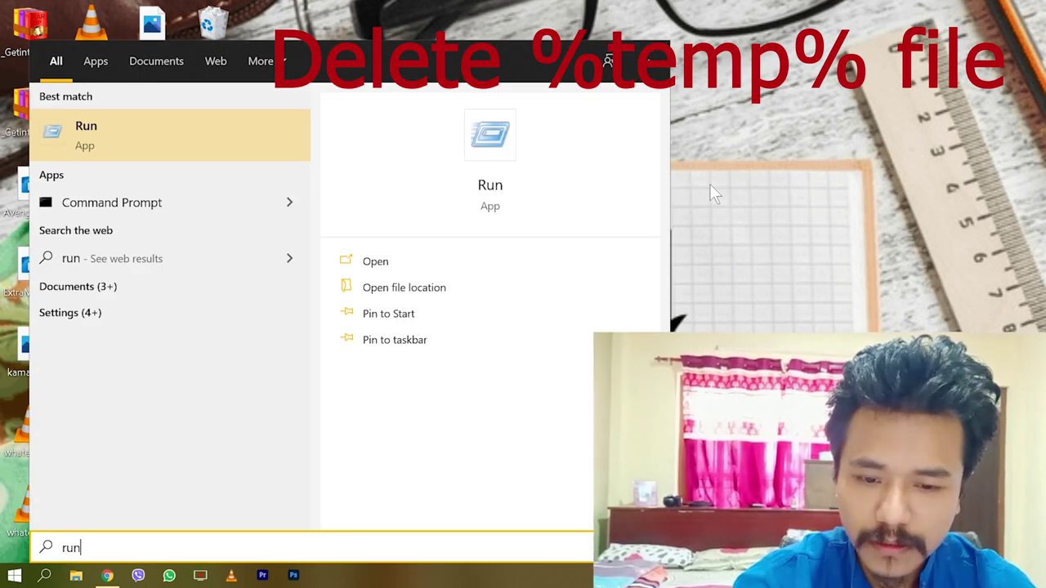
key(Return)
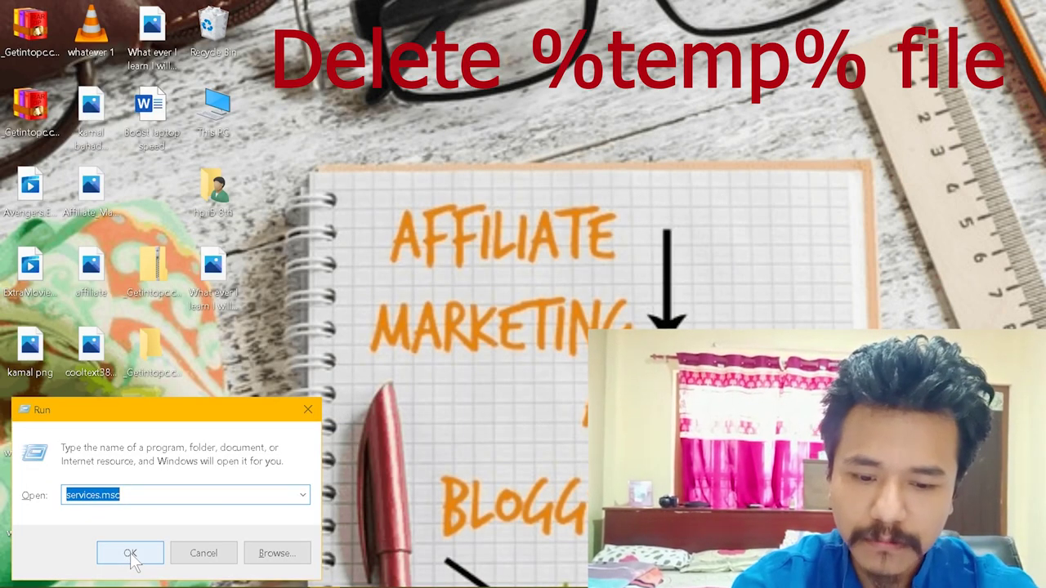
text(%)
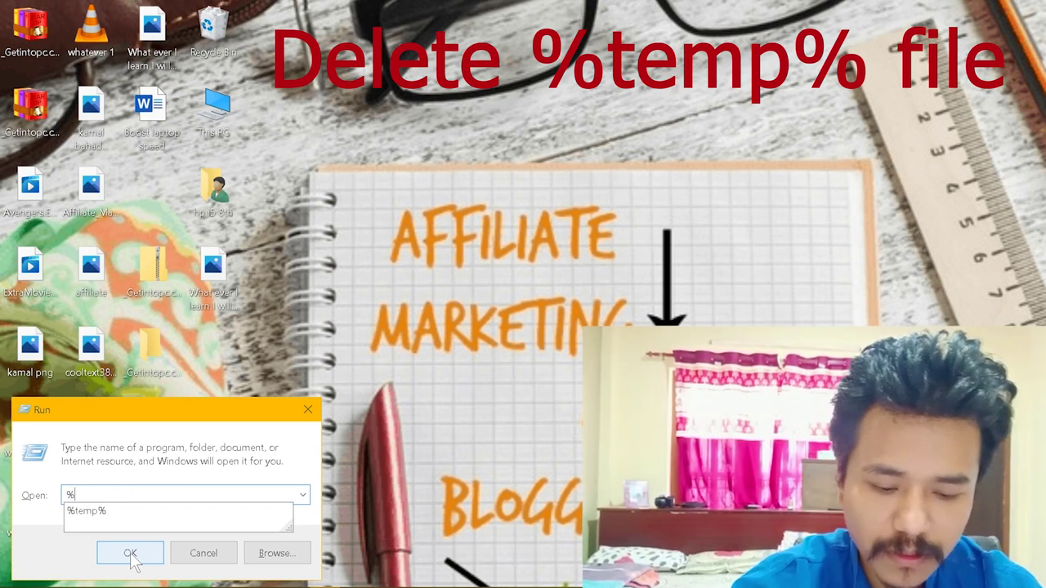
text(tem)
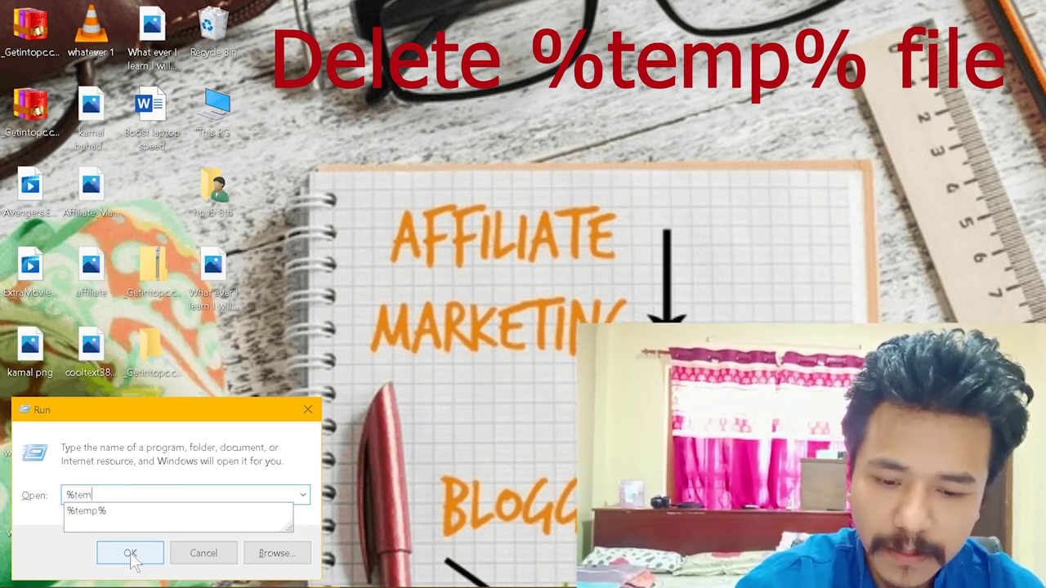
text(p)
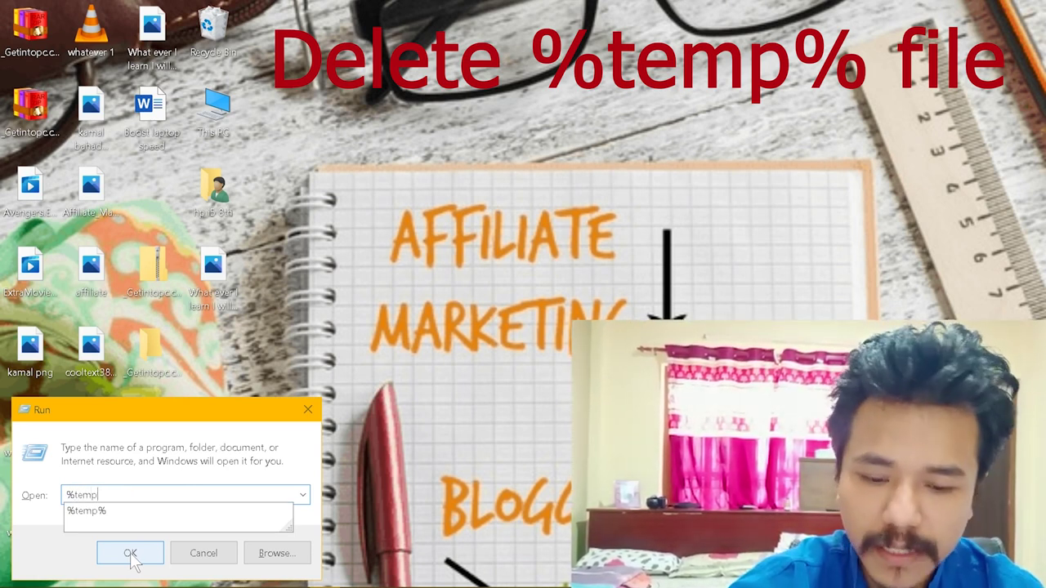
text(%)
click(131, 553)
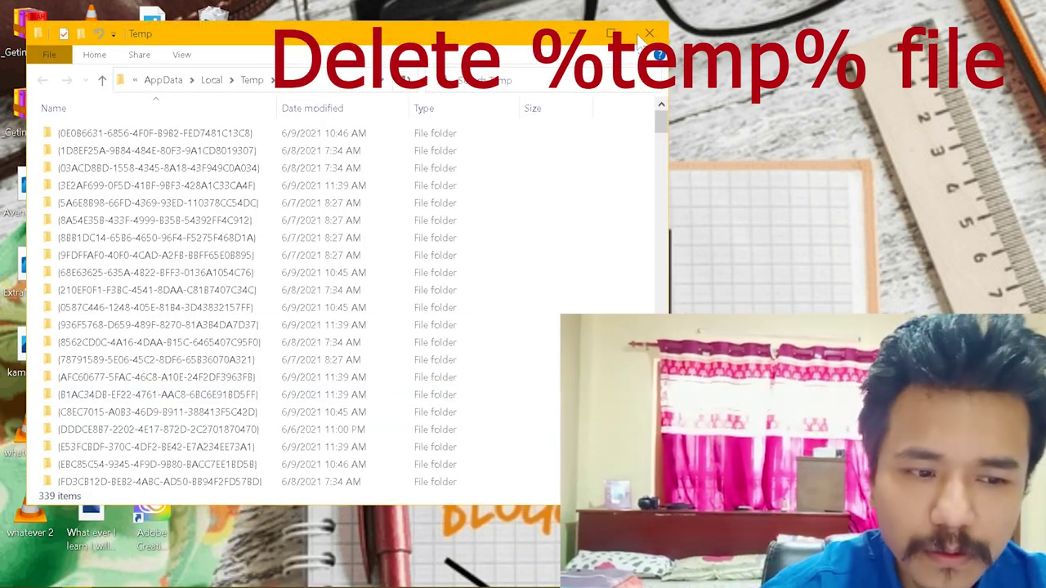
click(611, 33)
- Delete all items in the Temp folder, cancelling at the CreativeCloud folder that is in use
click(274, 241)
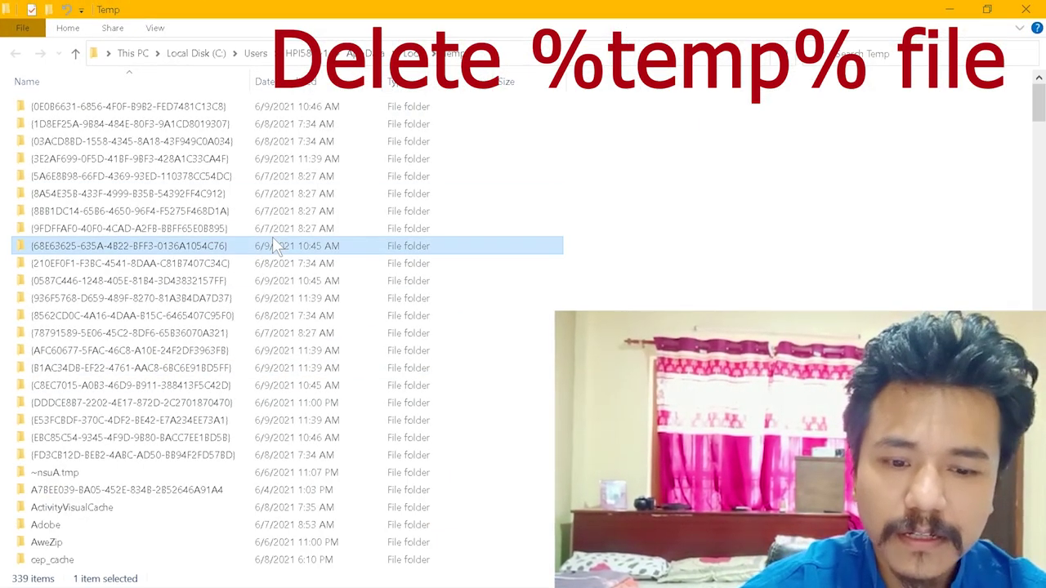
scroll(274, 240, down, 20)
scroll(273, 240, up, 7)
scroll(272, 236, up, 15)
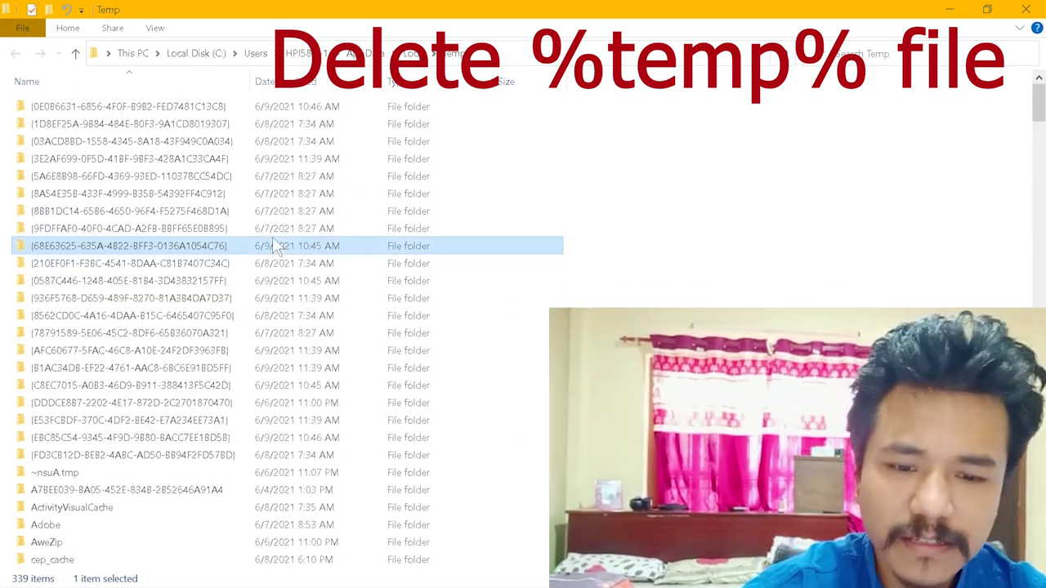
scroll(273, 240, down, 10)
scroll(271, 270, up, 9)
scroll(272, 268, up, 1)
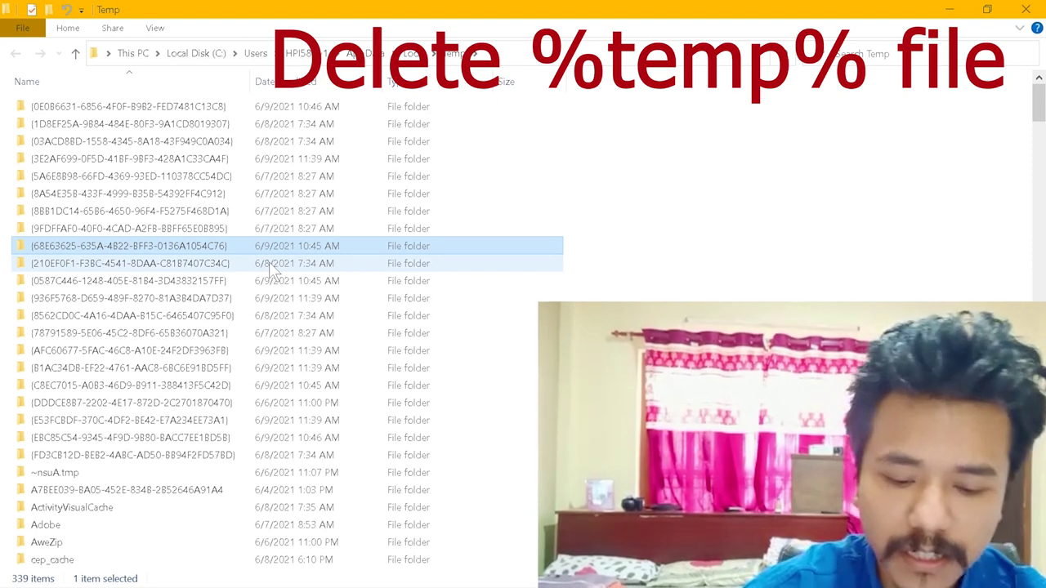
key(ctrl+a)
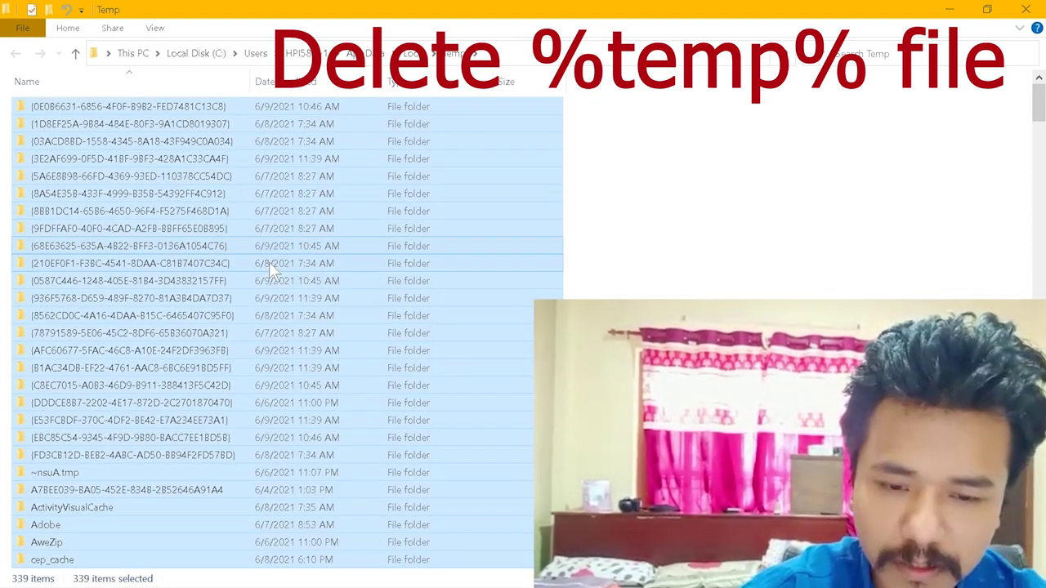
right_click(334, 136)
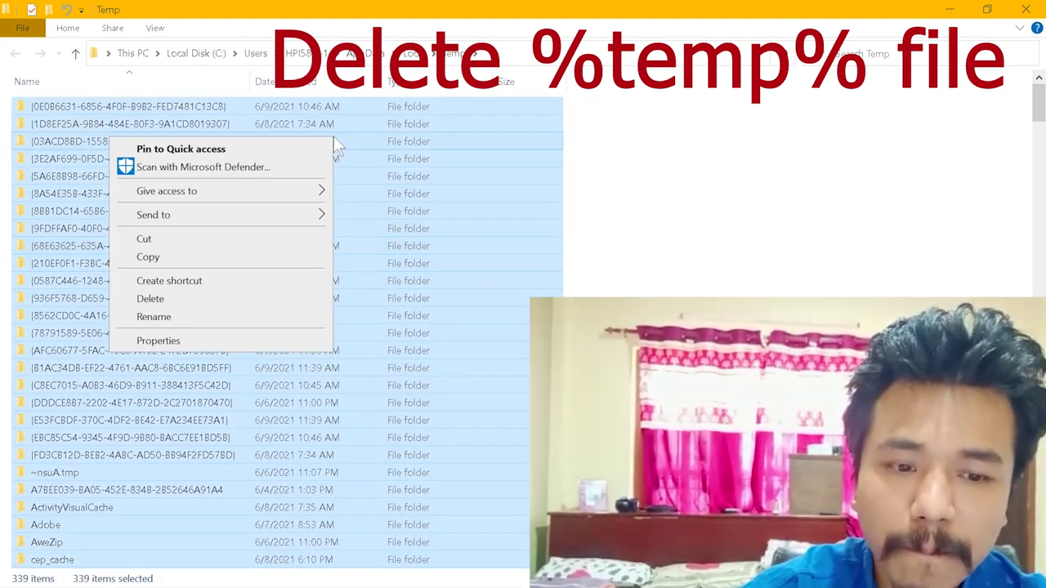
click(221, 305)
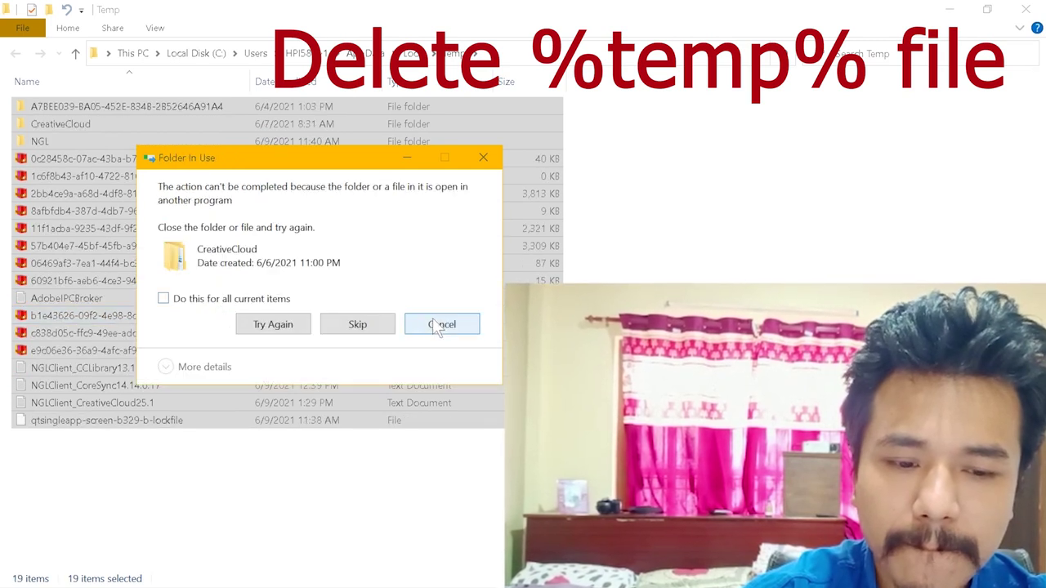
click(437, 330)
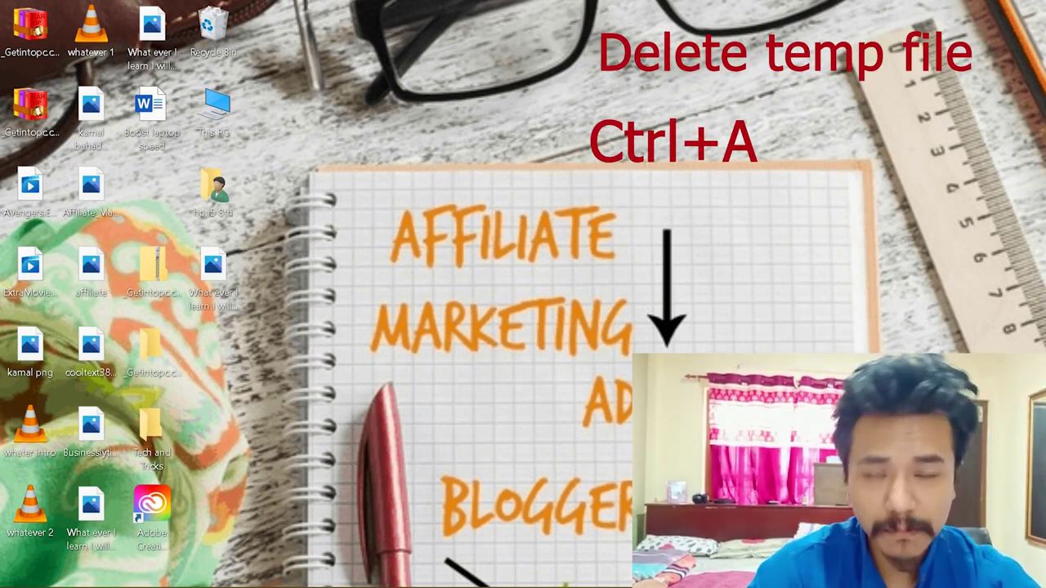
- Search for the Run app and open it
key(super)
text(run)
key(Return)
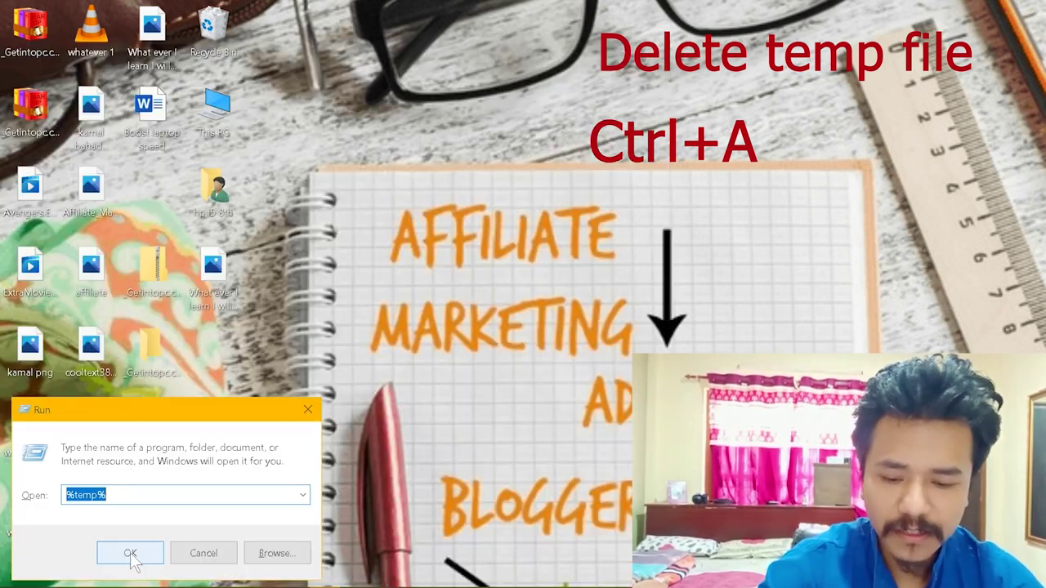
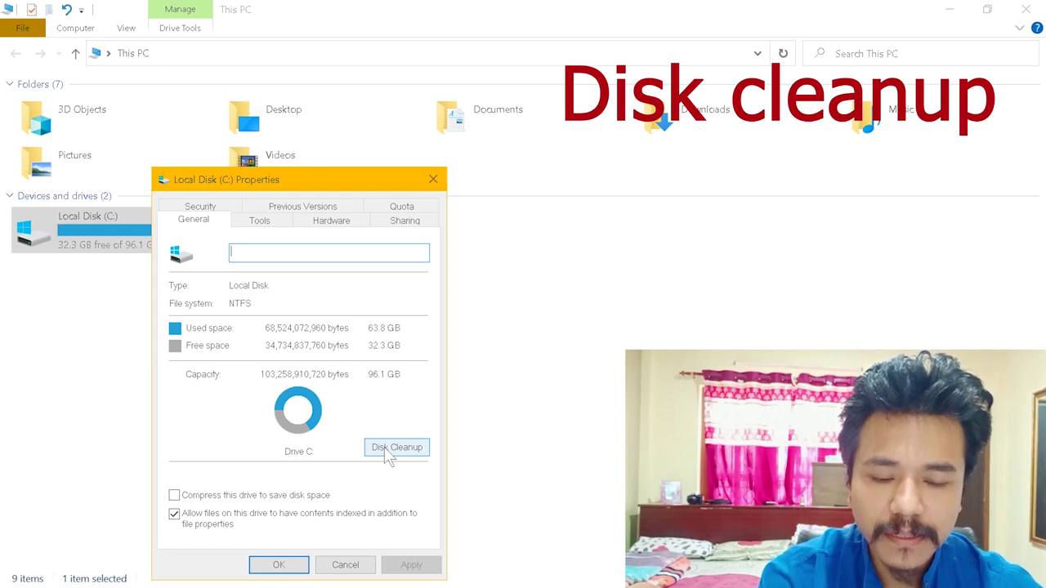
- Open Disk Cleanup for the C: drive, request deletion of the preselected files, and cancel at the confirmation
click(385, 450)
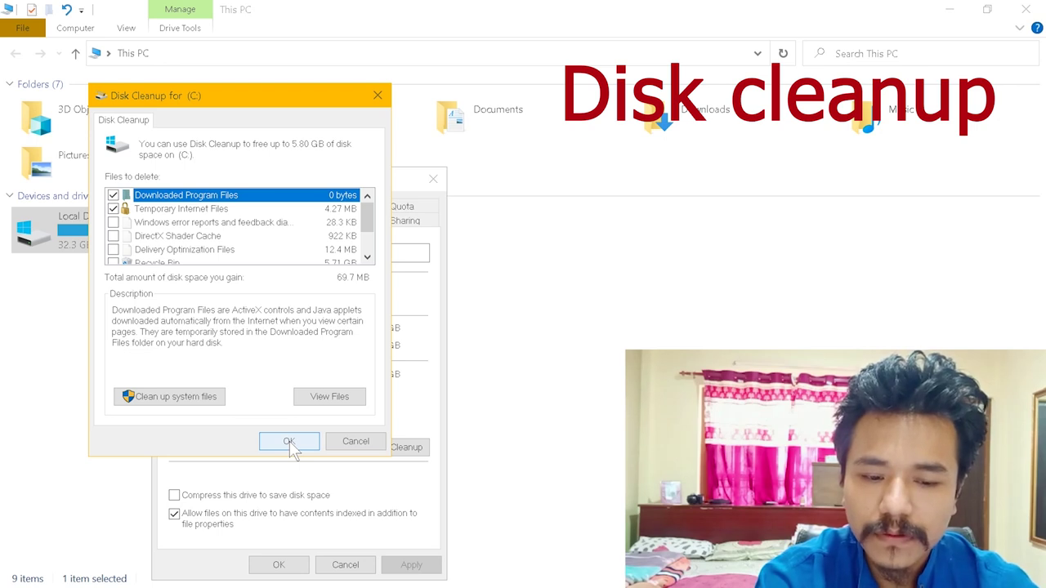
click(289, 443)
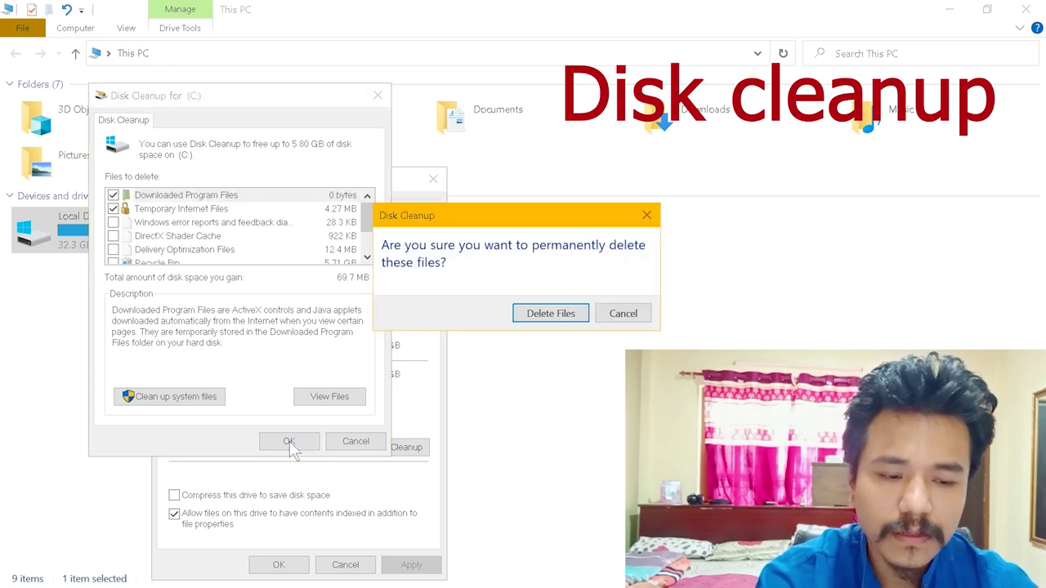
click(624, 316)
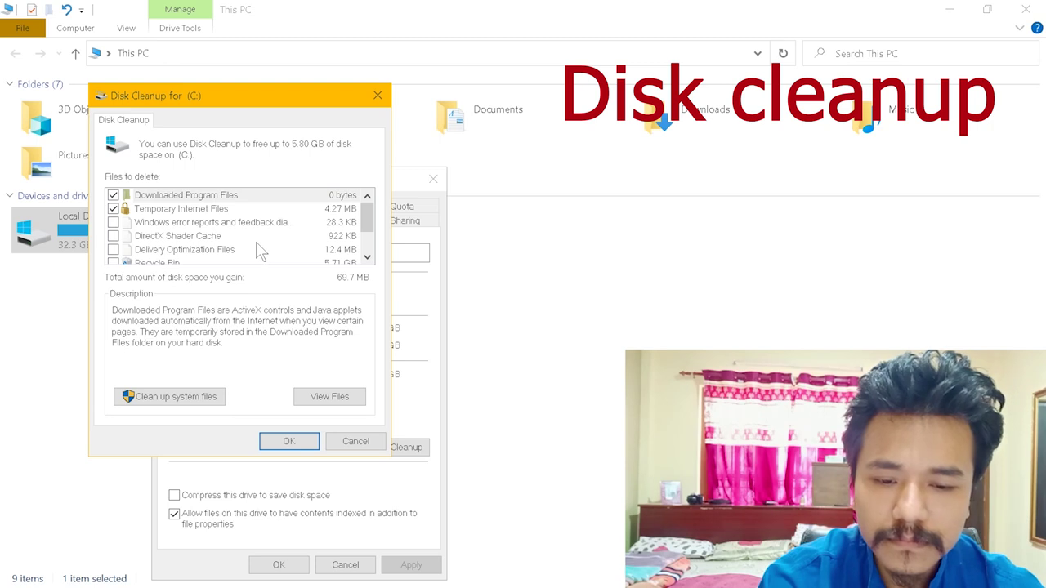
- Mark only DirectX Shader Cache and Temporary files for deletion, clearing Downloaded Program Files, Temporary Internet Files, Delivery Optimization Files and Thumbnails
scroll(260, 251, down, 1)
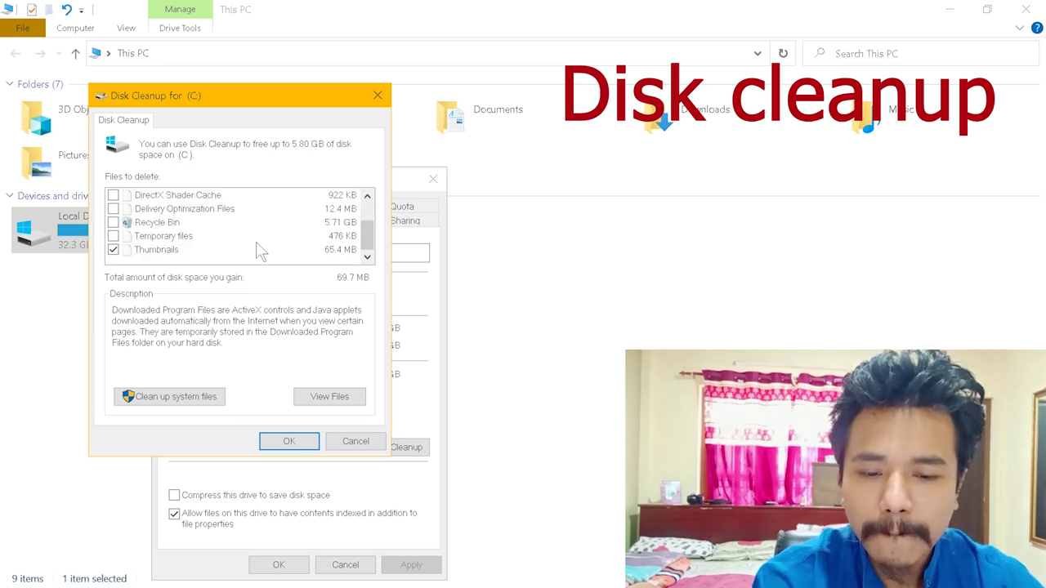
scroll(260, 250, up, 1)
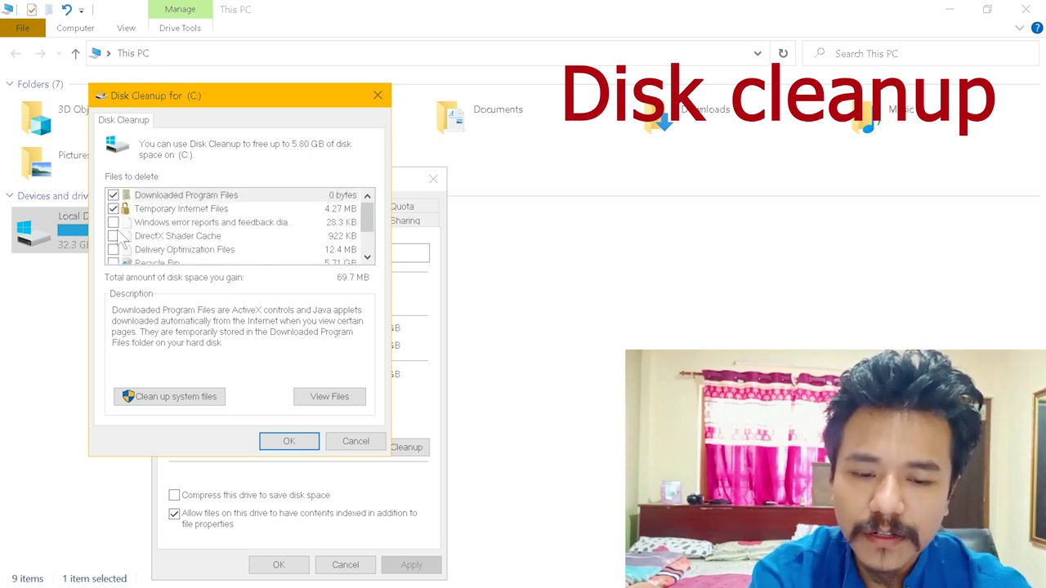
click(113, 195)
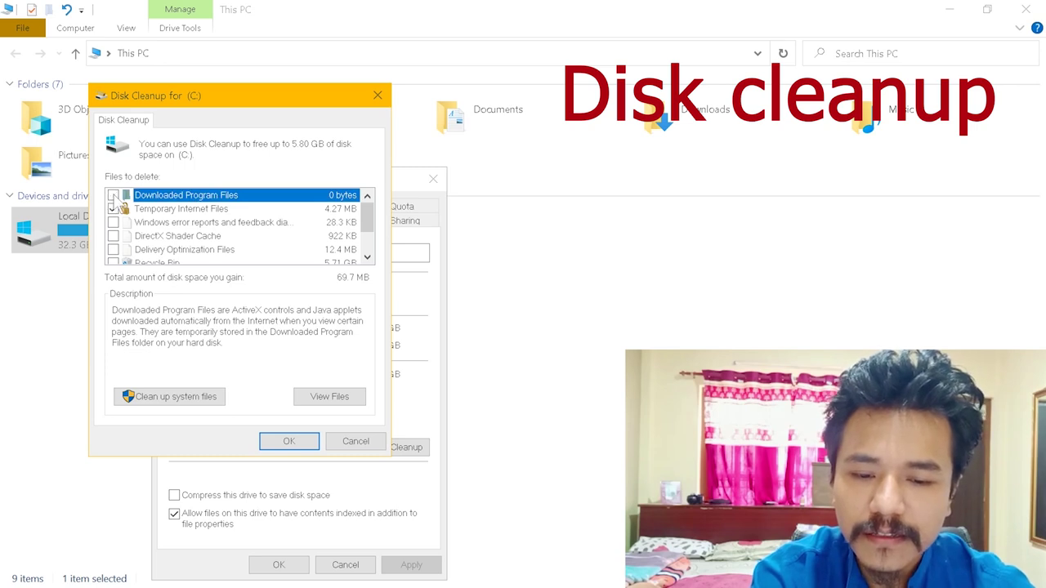
click(113, 209)
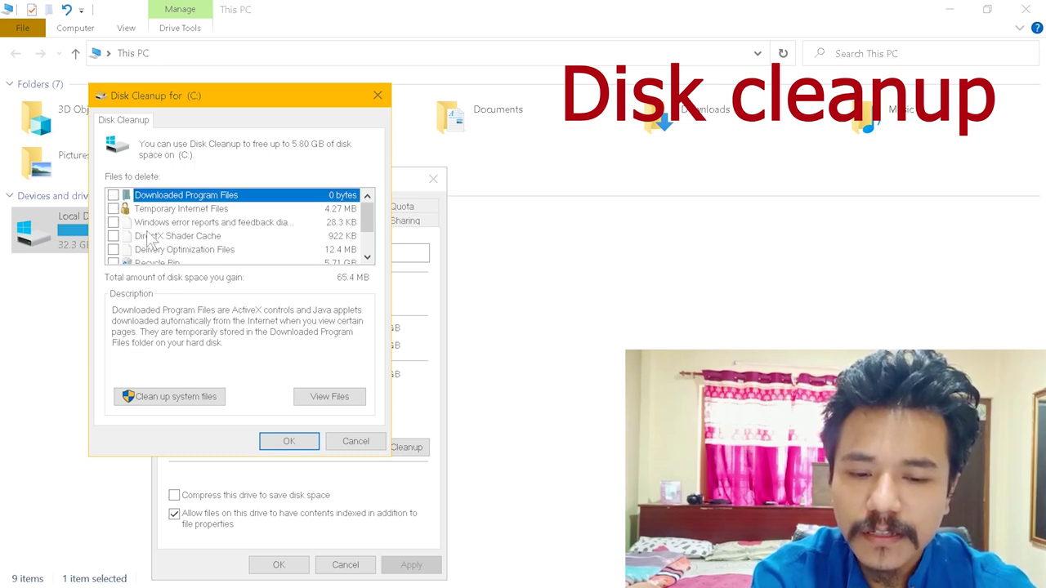
click(113, 236)
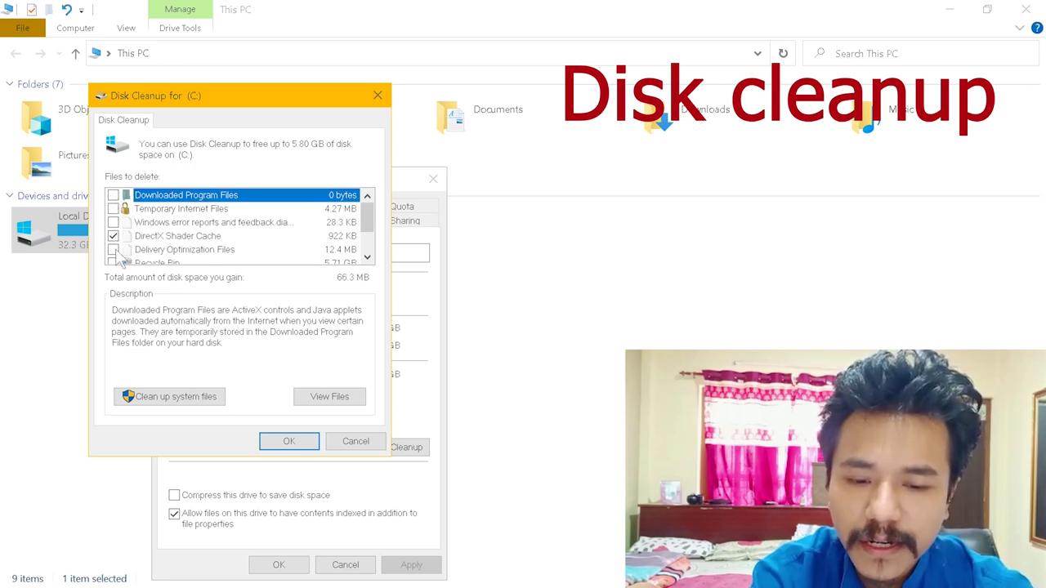
click(114, 249)
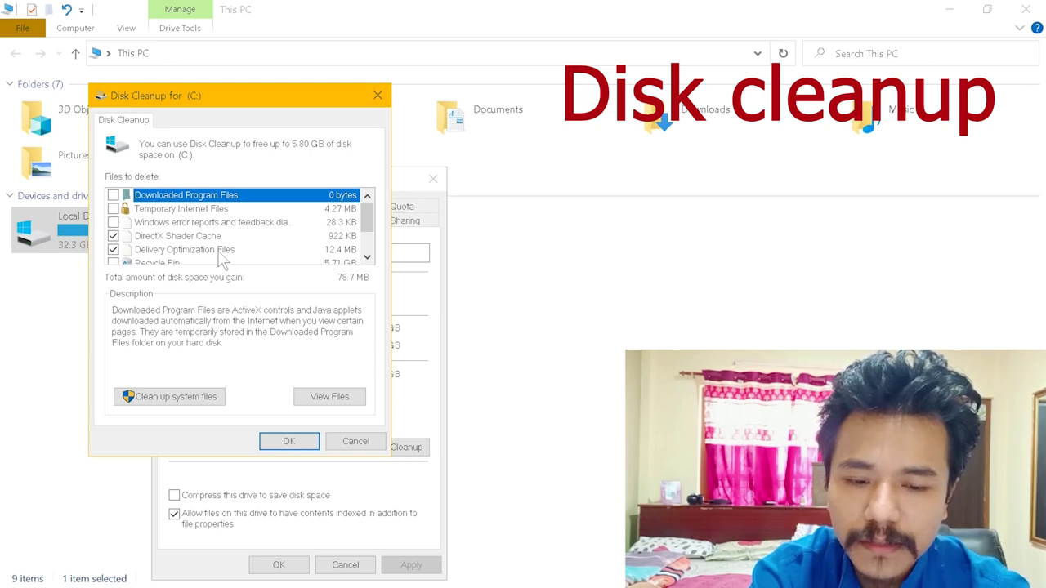
click(222, 251)
click(113, 250)
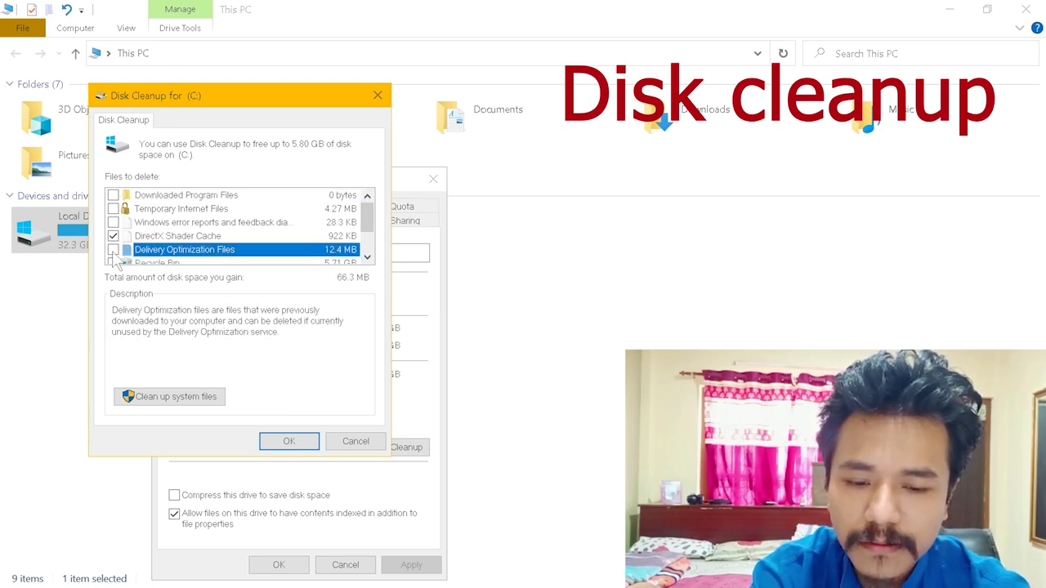
scroll(167, 238, down, 1)
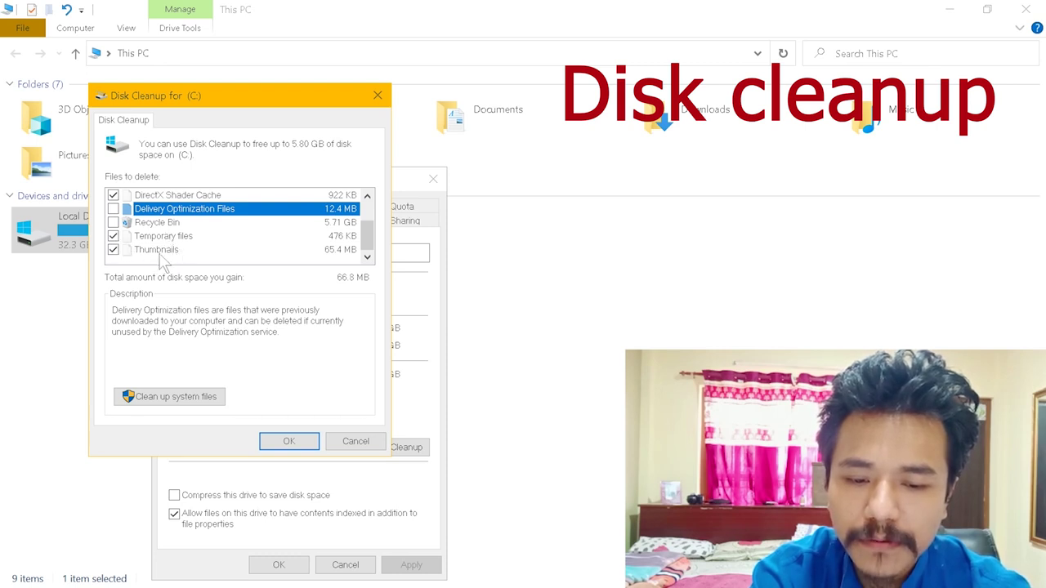
click(114, 250)
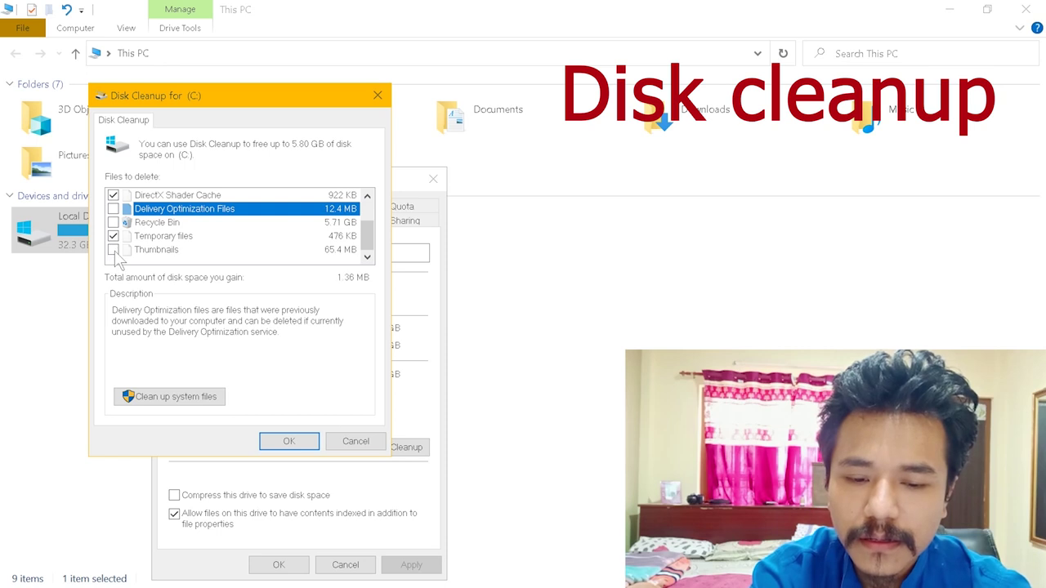
- Permanently delete the marked cleanup files and close the C: drive's properties
click(299, 441)
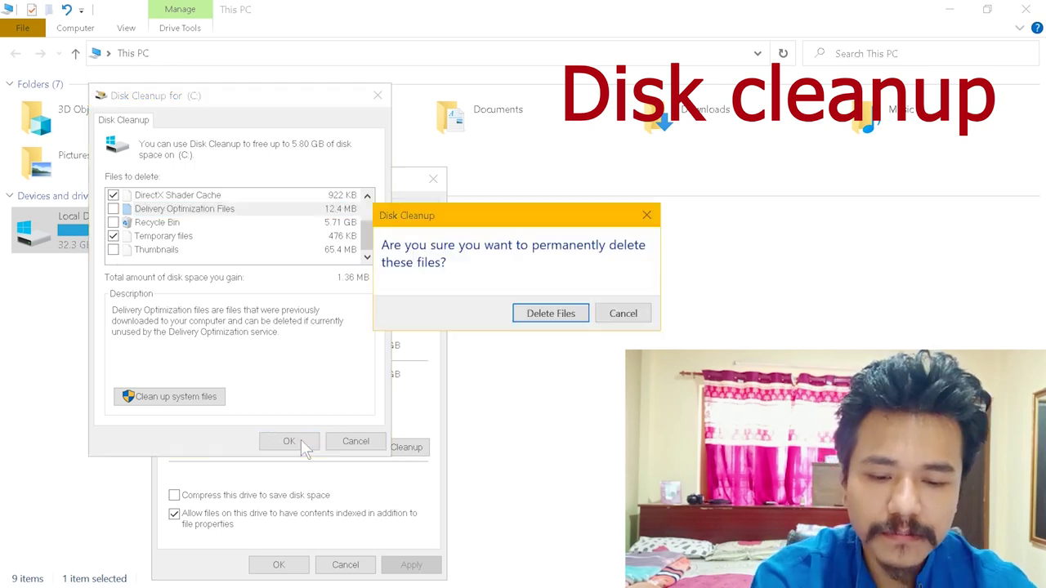
click(546, 315)
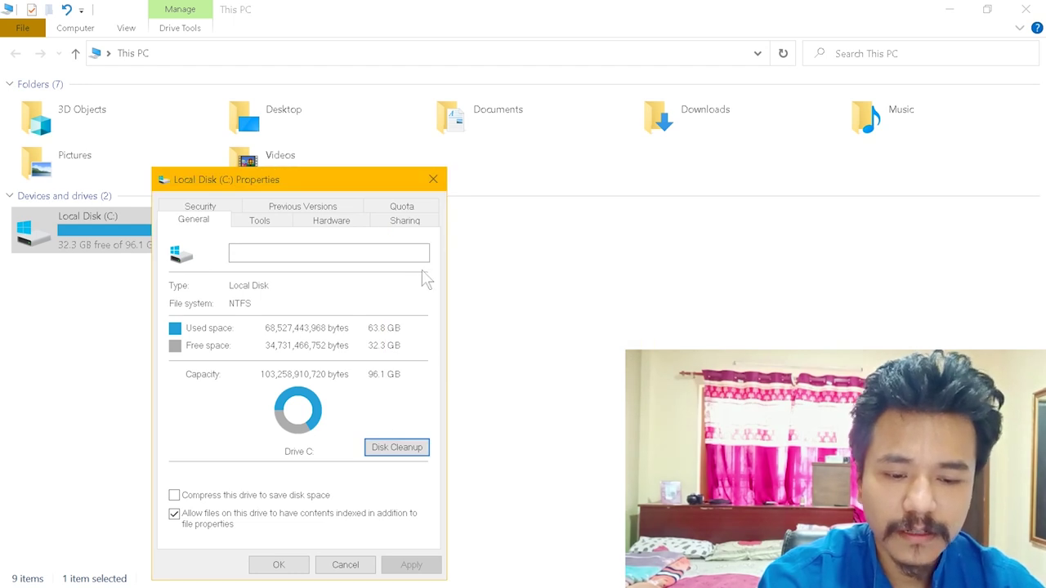
click(433, 178)
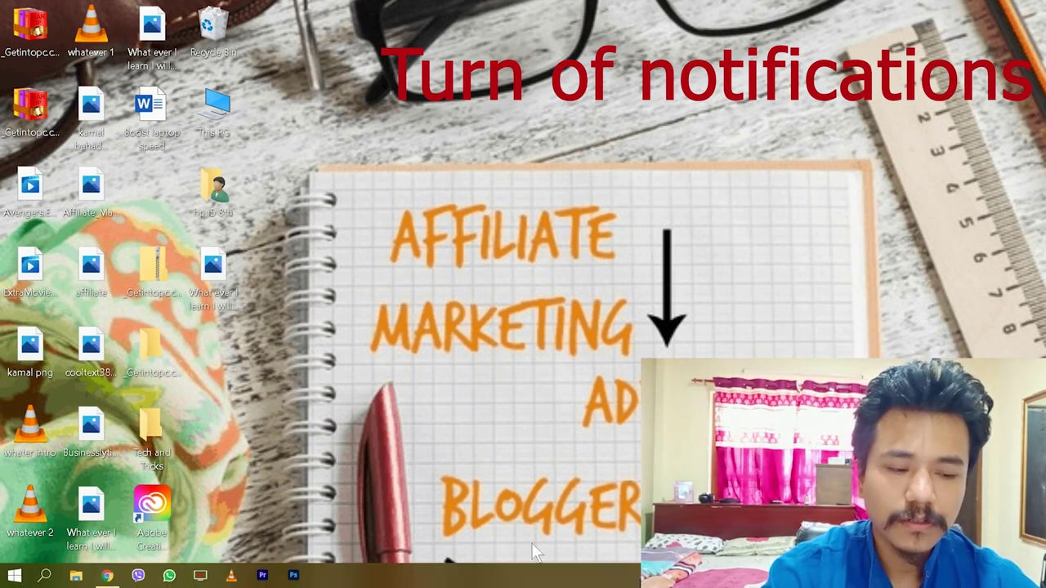
- Open the Windows Settings
mouse_move(15, 575)
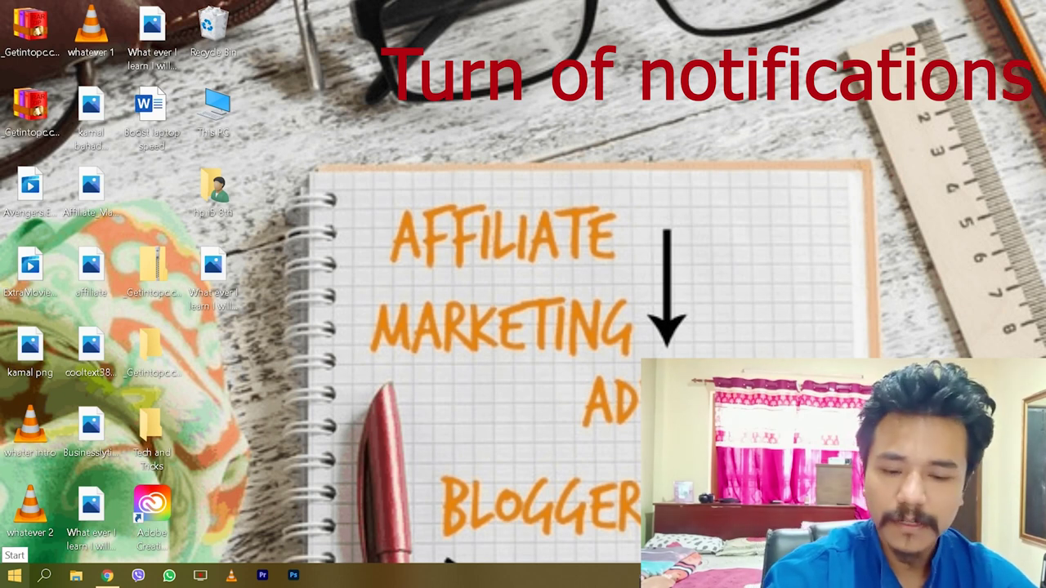
click(15, 575)
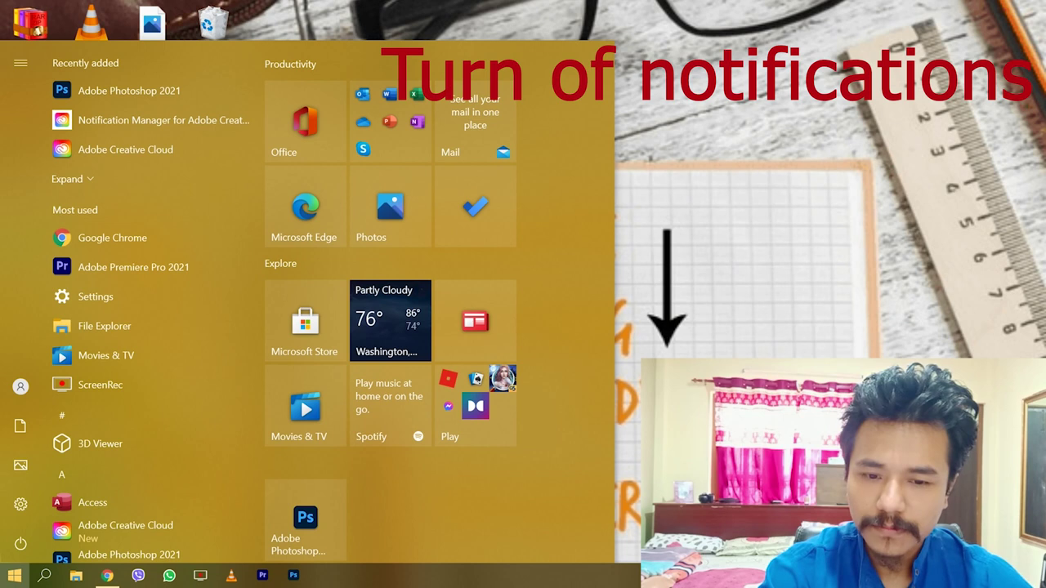
right_click(14, 576)
click(49, 428)
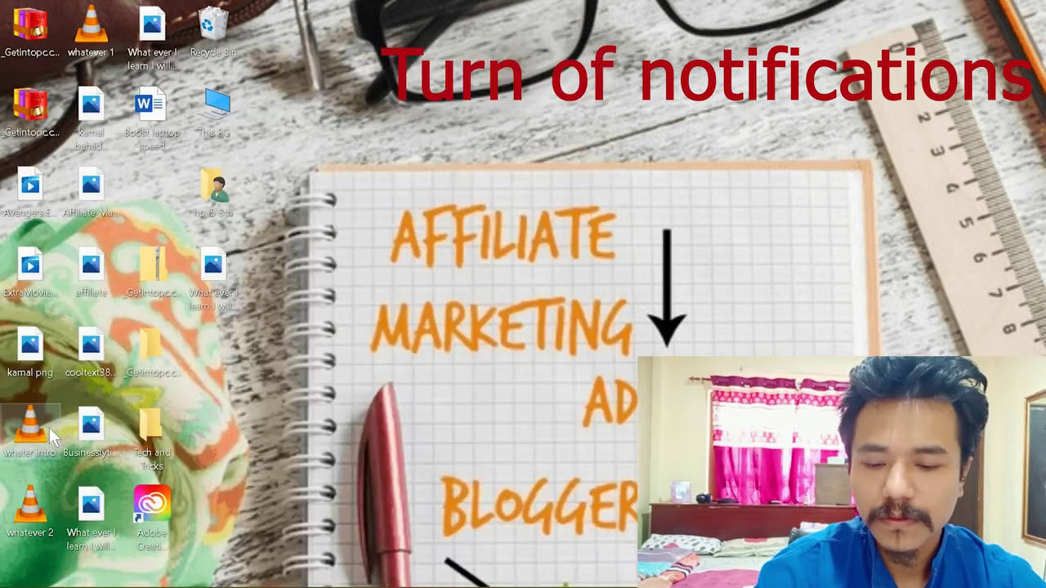
- Open the Notifications & actions page of the System settings
scroll(551, 396, down, 3)
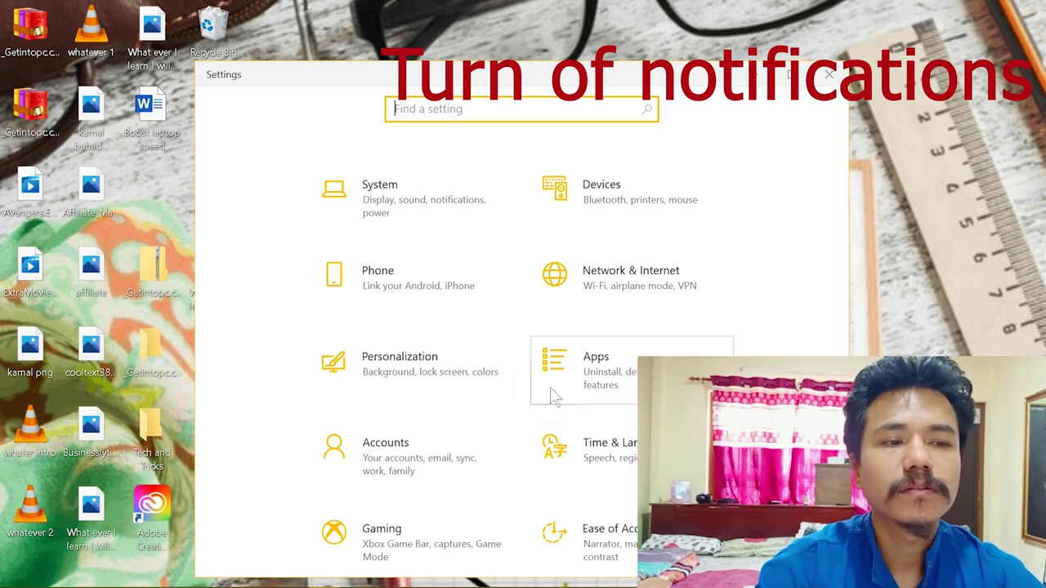
click(400, 217)
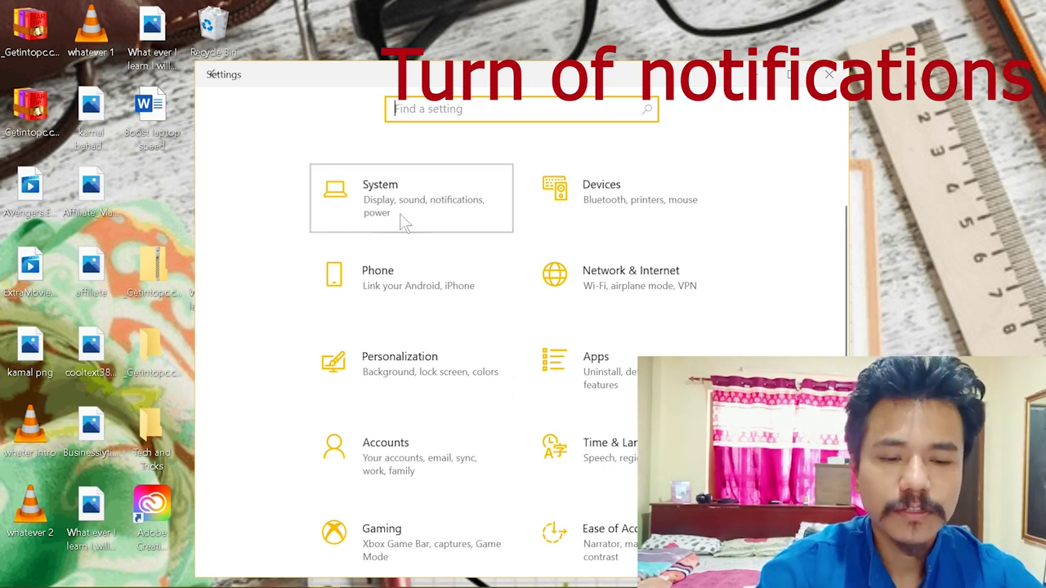
scroll(662, 286, down, 2)
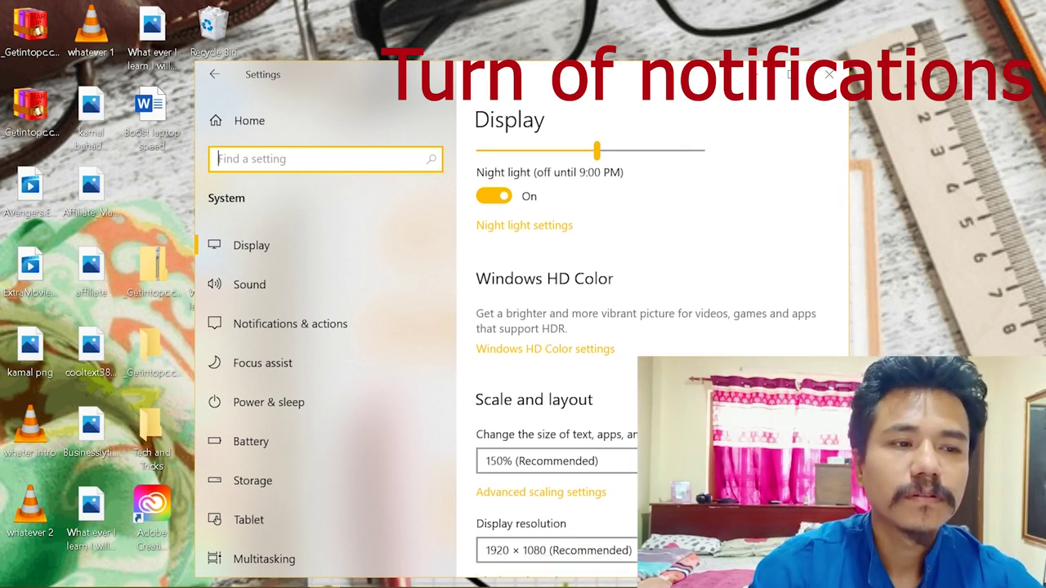
scroll(531, 368, down, 1)
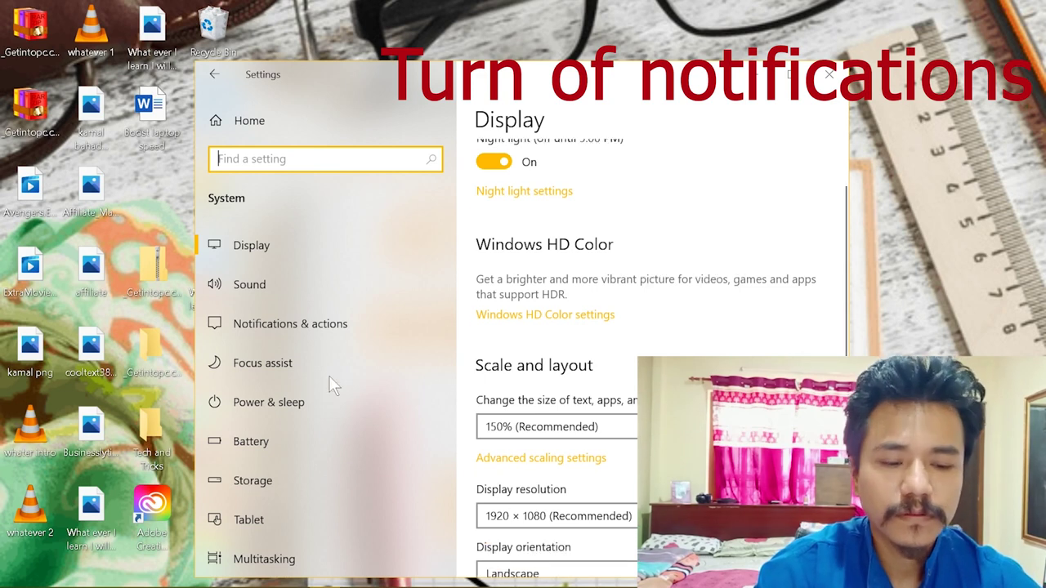
click(297, 324)
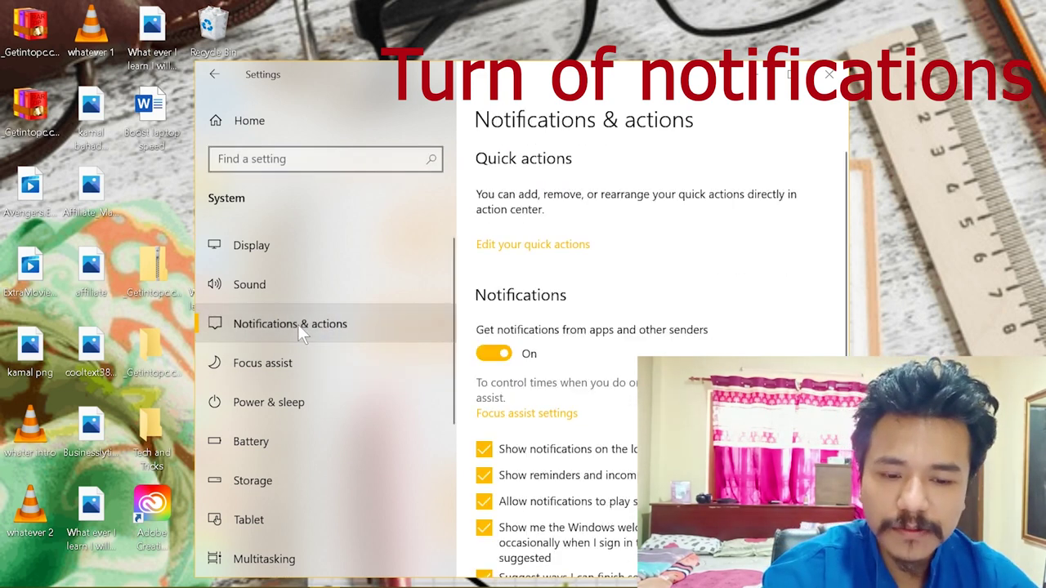
- Turn off notifications from apps and other senders, check the per-app sender list, and close the Settings
scroll(493, 315, down, 1)
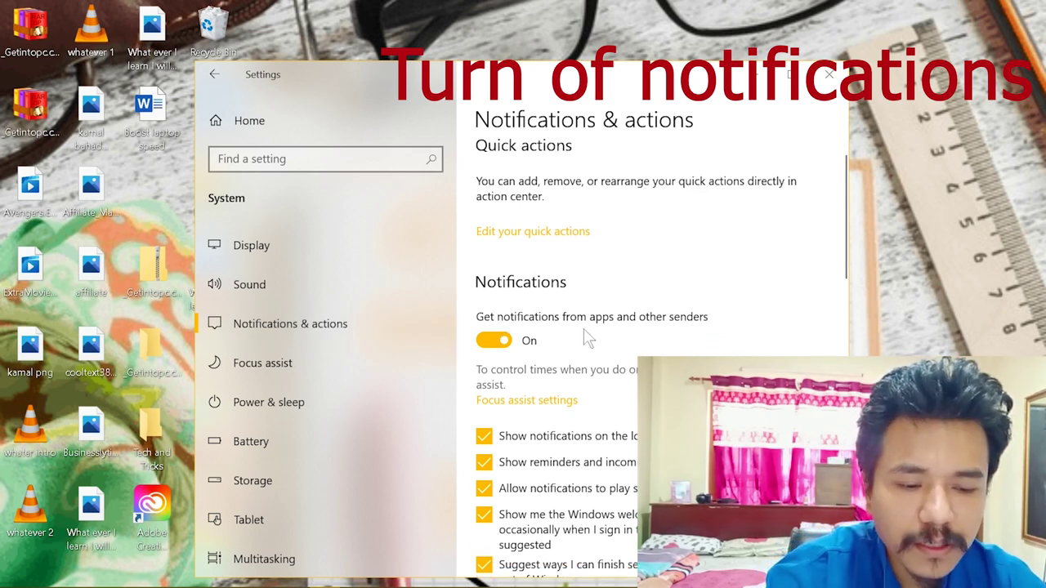
scroll(708, 350, down, 2)
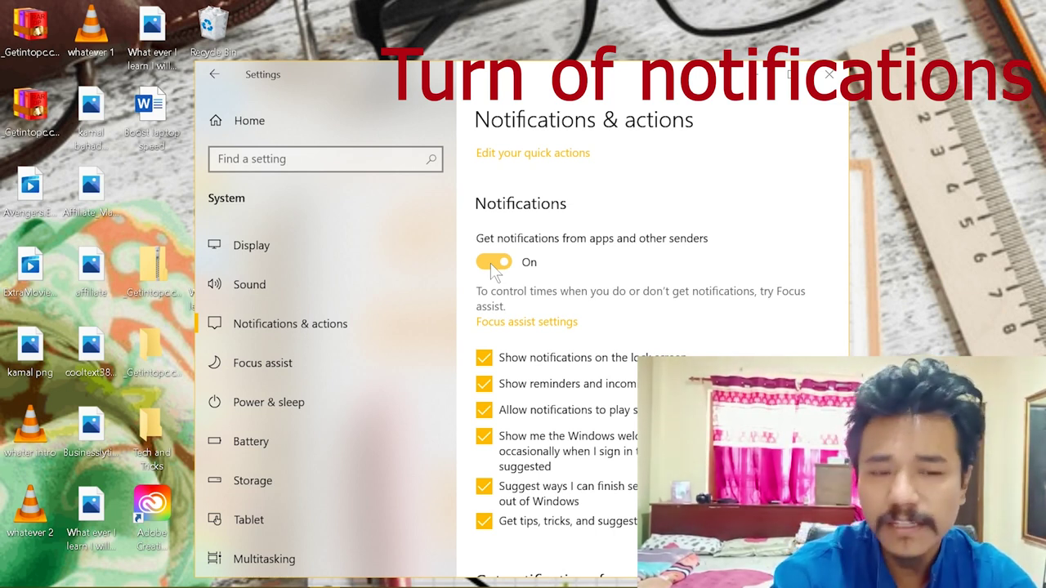
click(492, 263)
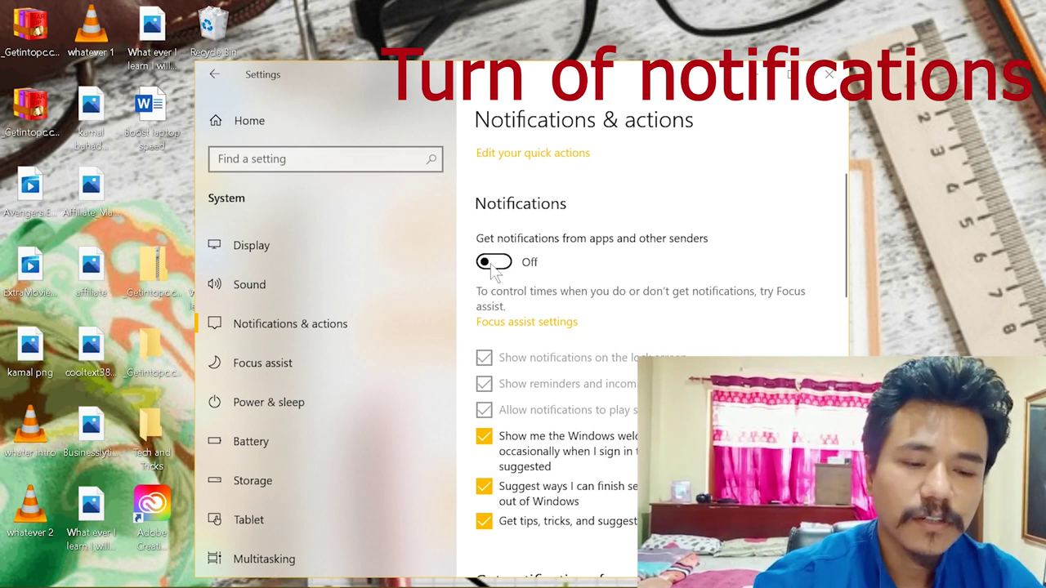
scroll(597, 355, down, 6)
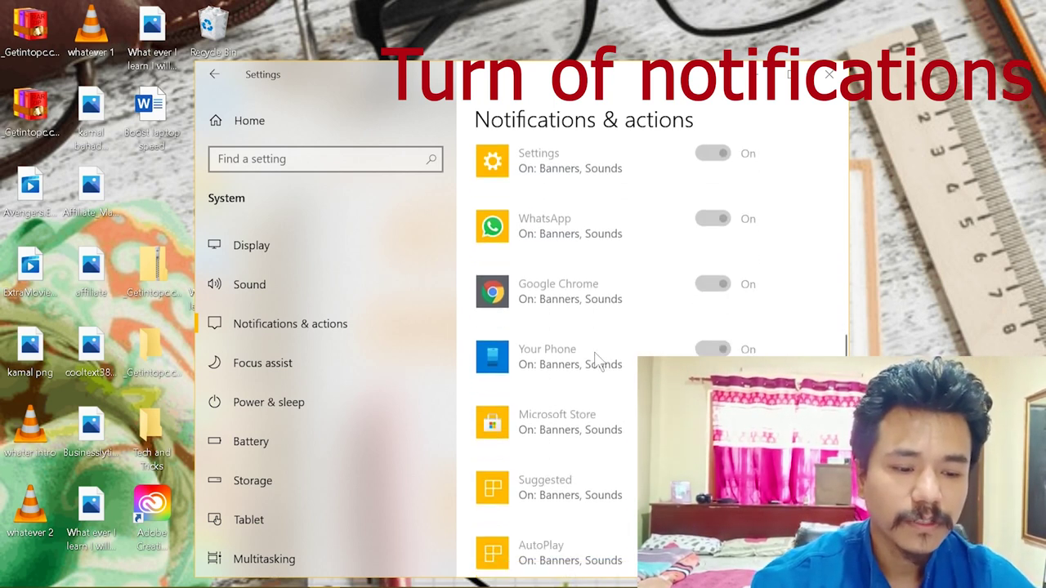
scroll(633, 333, up, 8)
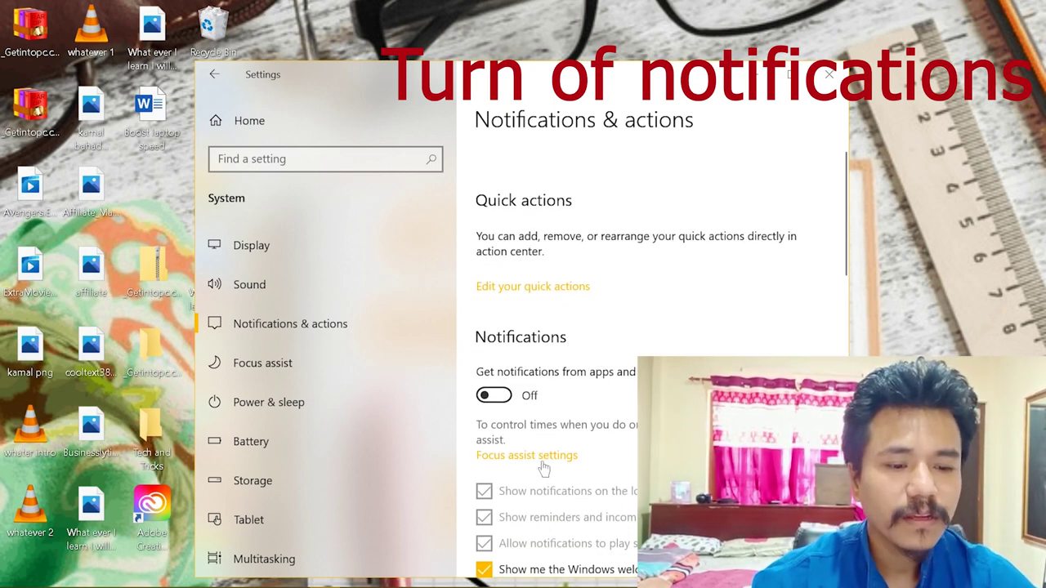
scroll(548, 408, down, 3)
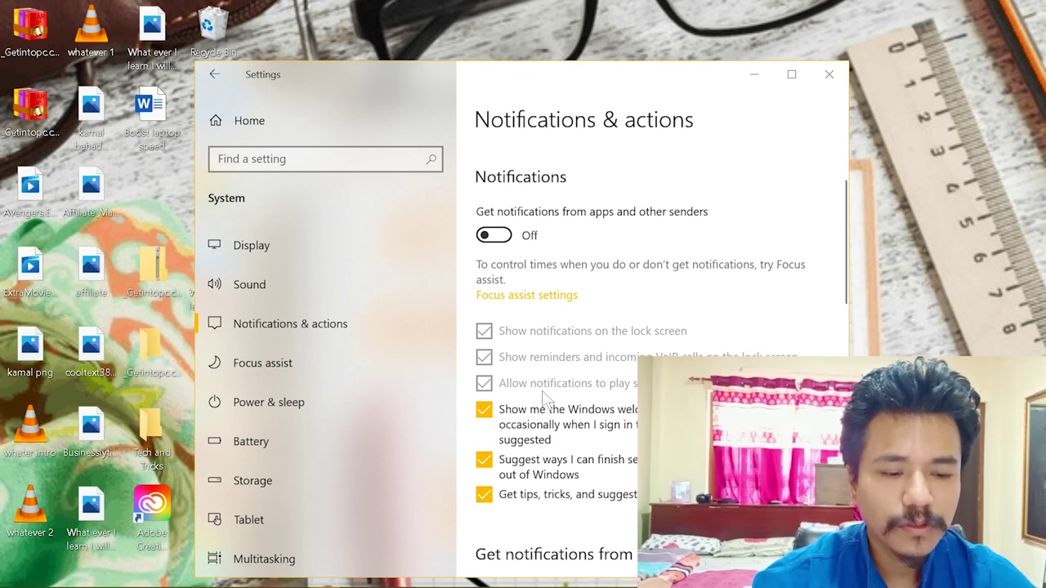
scroll(546, 398, down, 8)
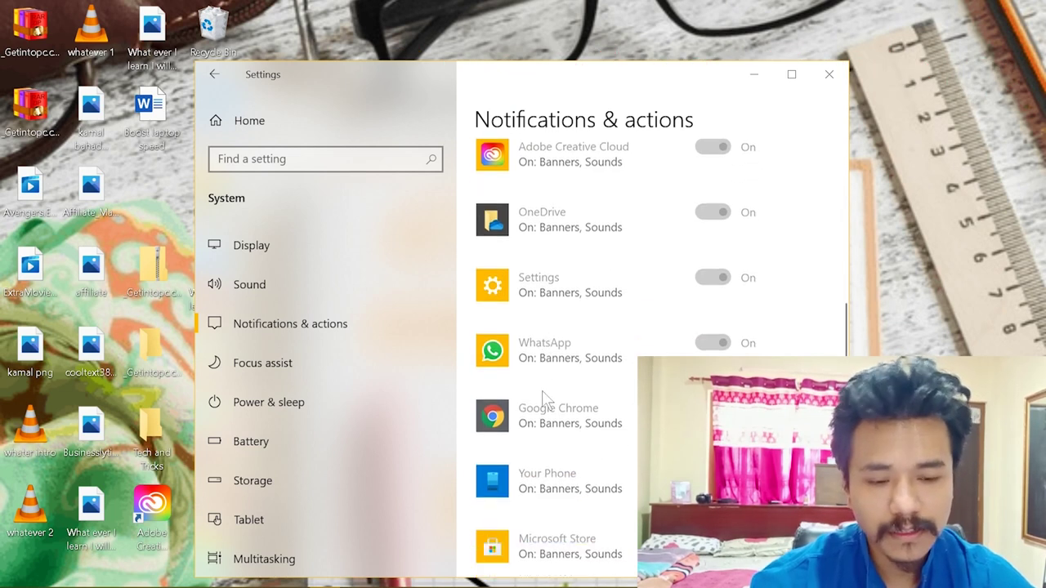
click(827, 74)
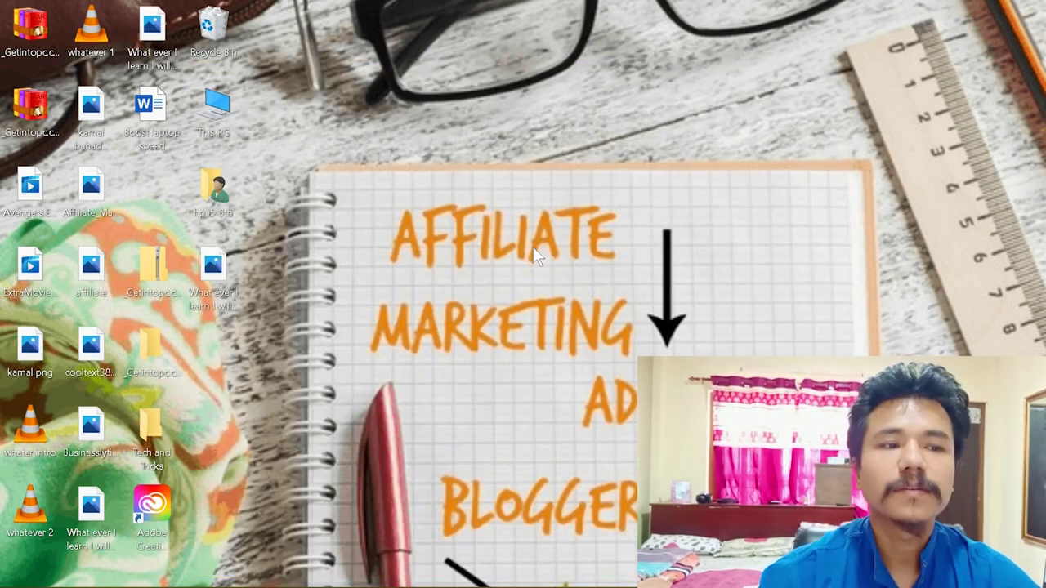